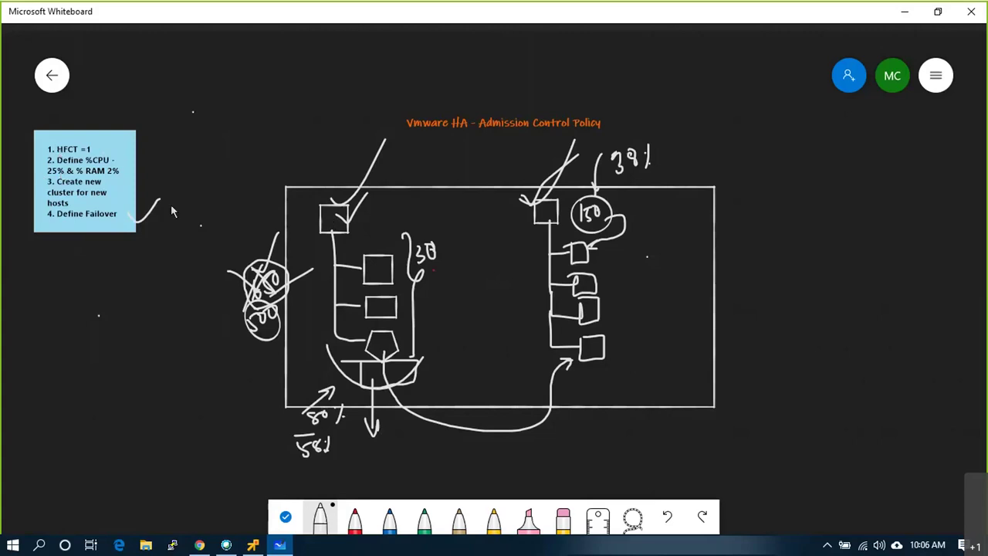
# Mark over the numbers of the third and fourth items on the blue sticky note with the white pen.
pyautogui.click(320, 519)
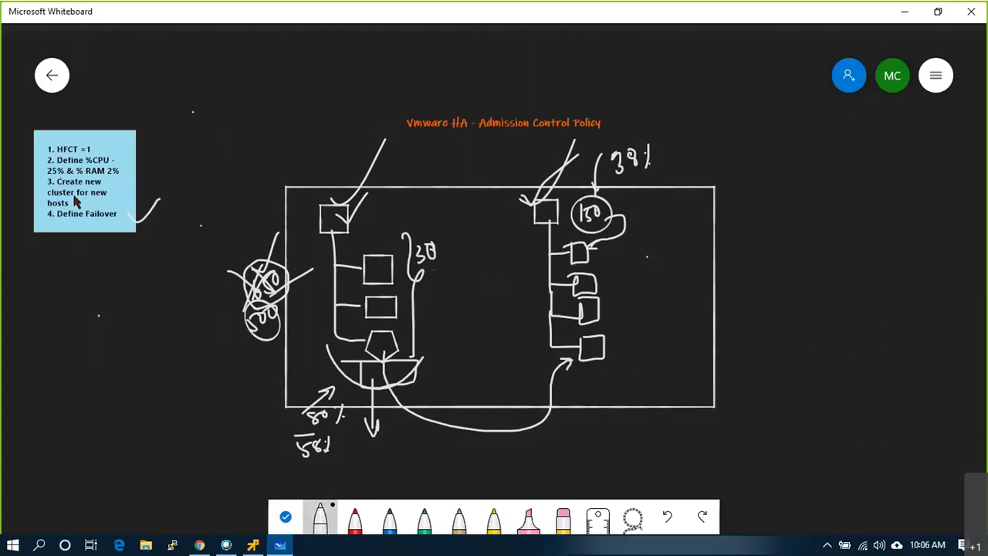
pyautogui.click(44, 188)
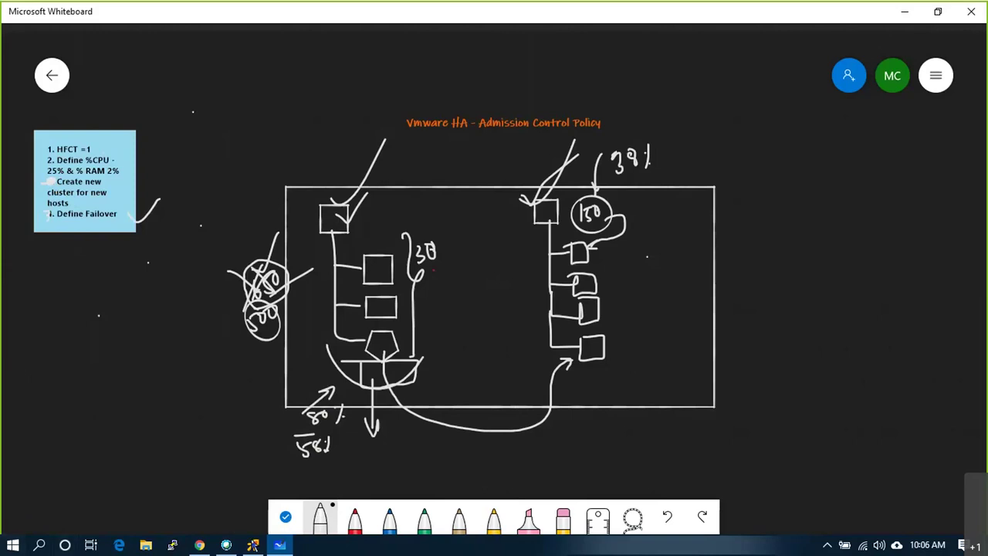
# Switch to the VMware Remote Console and unlock the EUSPRAD01 server by entering the Administrator account's password.
pyautogui.click(252, 545)
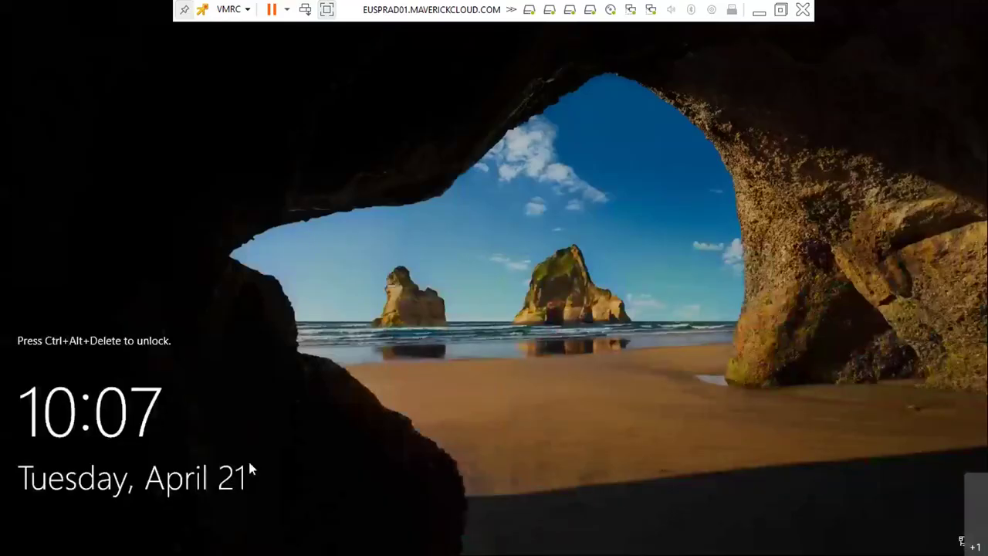
pyautogui.click(287, 9)
pyautogui.click(247, 9)
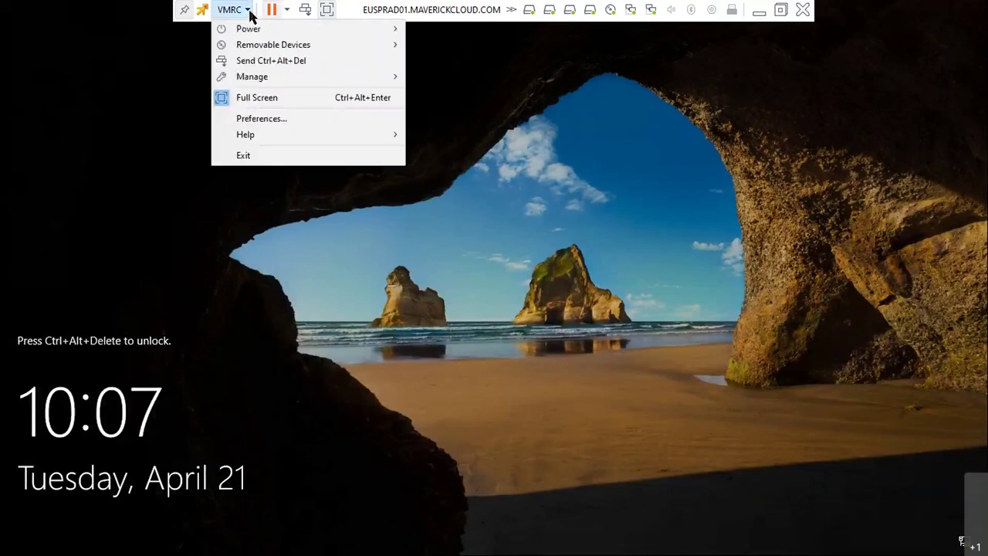
pyautogui.click(258, 60)
pyautogui.write('•••••')
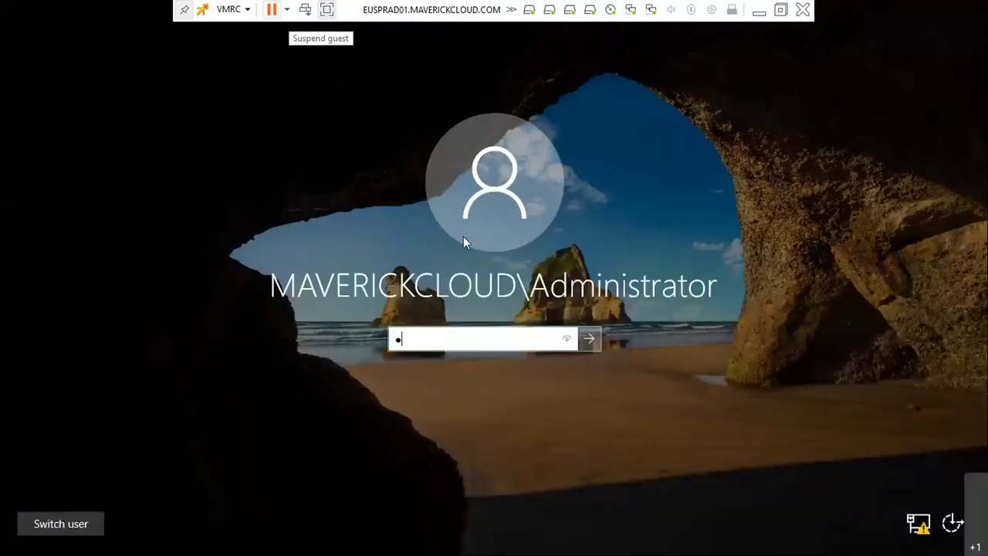
pyautogui.write('•••••')
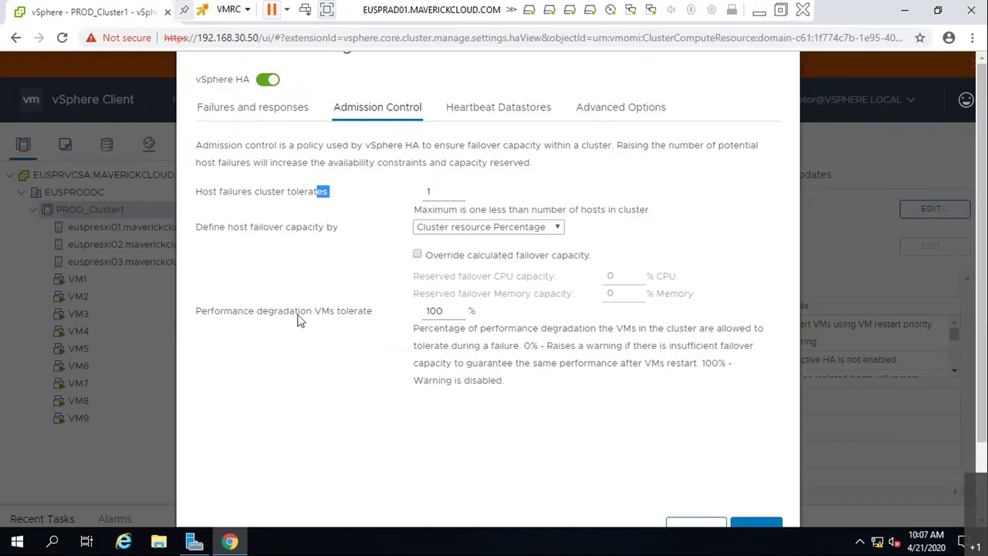
# Override the calculated failover capacity, reserving 25% CPU and 25% memory for the cluster.
pyautogui.moveTo(432, 193); pyautogui.dragTo(241, 231)
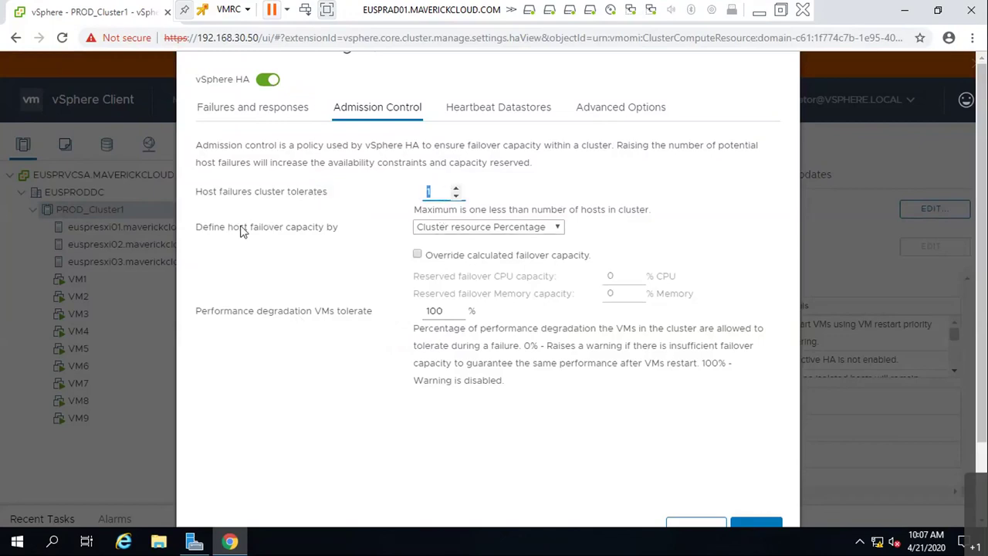
pyautogui.moveTo(340, 230); pyautogui.dragTo(196, 231)
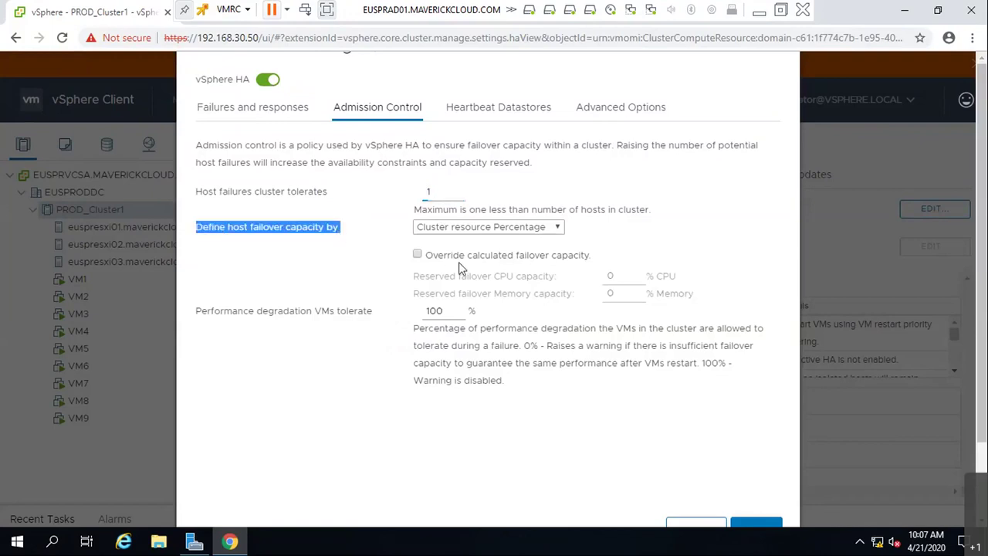
pyautogui.click(420, 255)
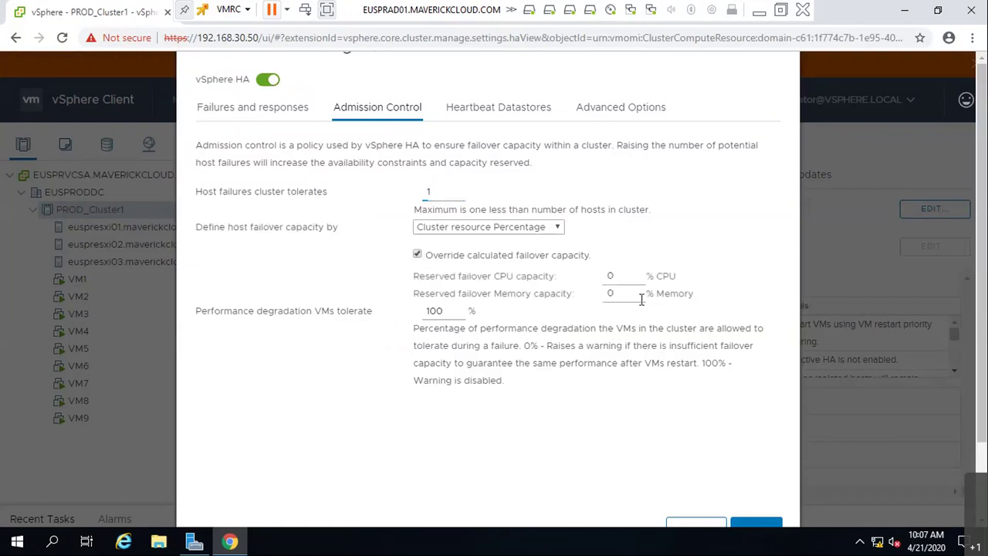
pyautogui.moveTo(626, 278); pyautogui.dragTo(608, 292)
pyautogui.write('2525')
pyautogui.moveTo(442, 191); pyautogui.dragTo(415, 197)
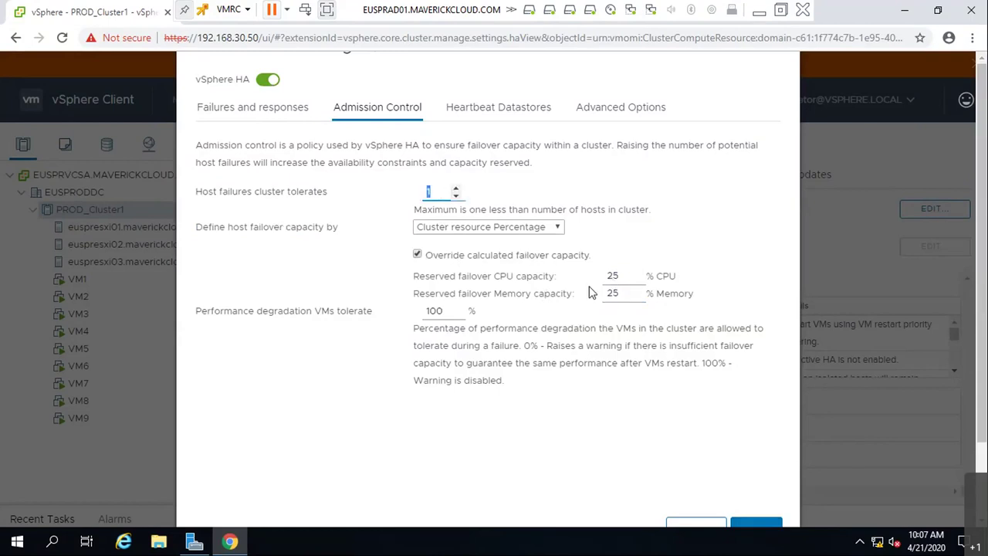
# Define host failover capacity by Dedicated failover hosts and add euspresxi03.maverickcloud.com as the failover host.
pyautogui.click(468, 229)
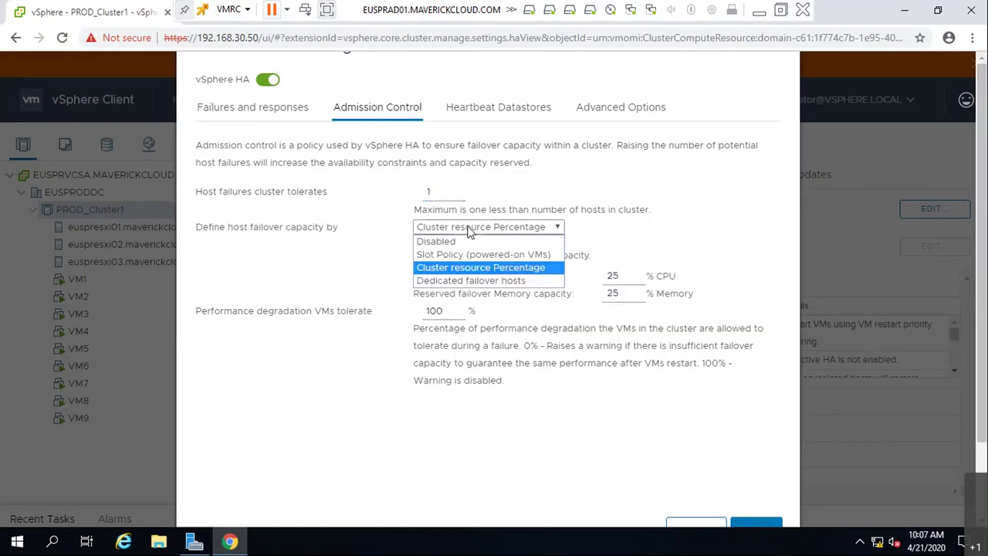
pyautogui.click(463, 281)
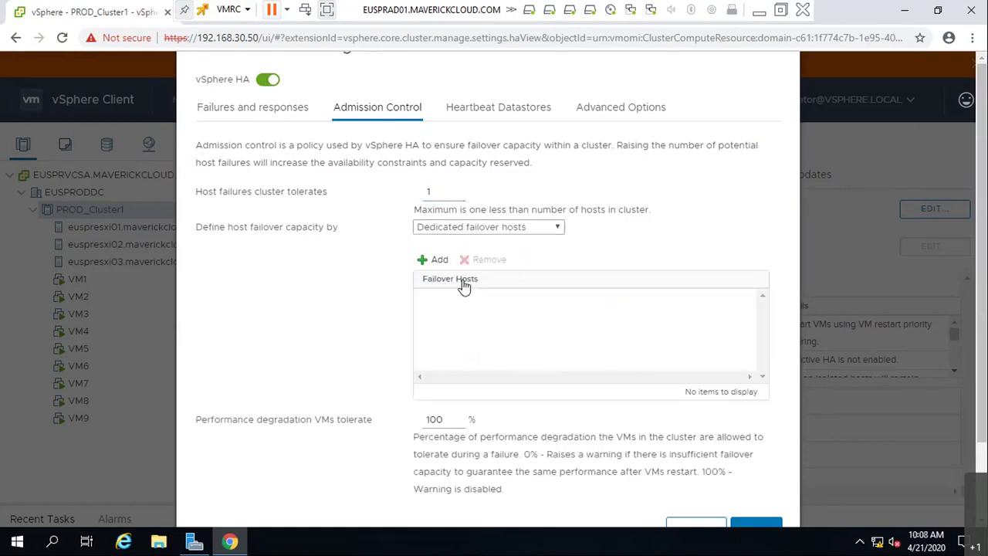
pyautogui.click(439, 260)
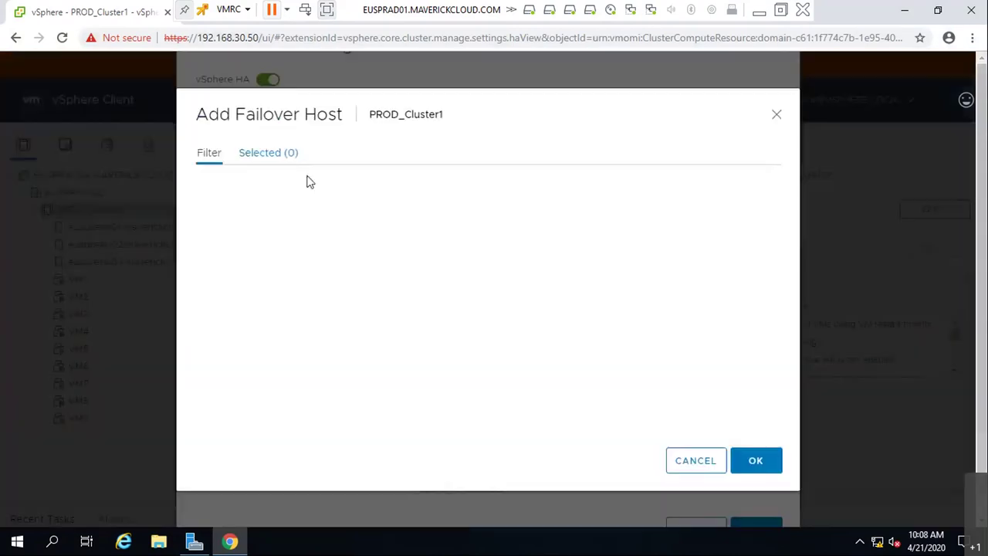
pyautogui.click(209, 264)
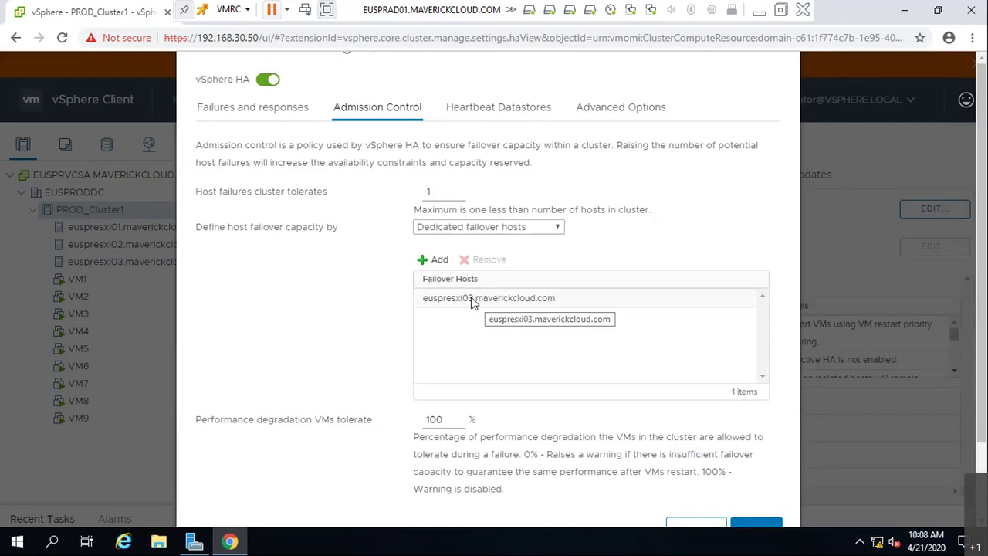
# Define host failover capacity by Slot Policy (powered-on VMs) and choose a fixed slot size.
pyautogui.click(505, 226)
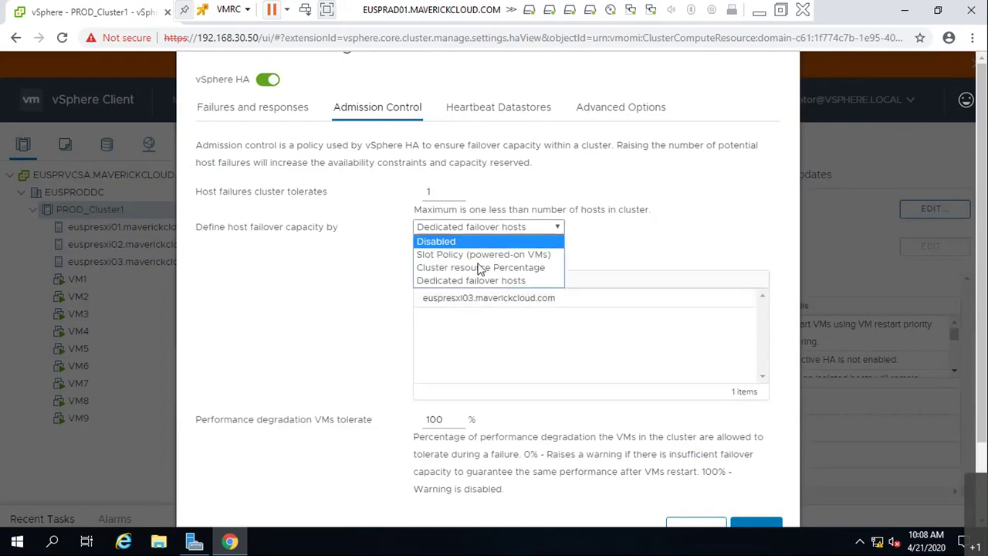
pyautogui.click(481, 254)
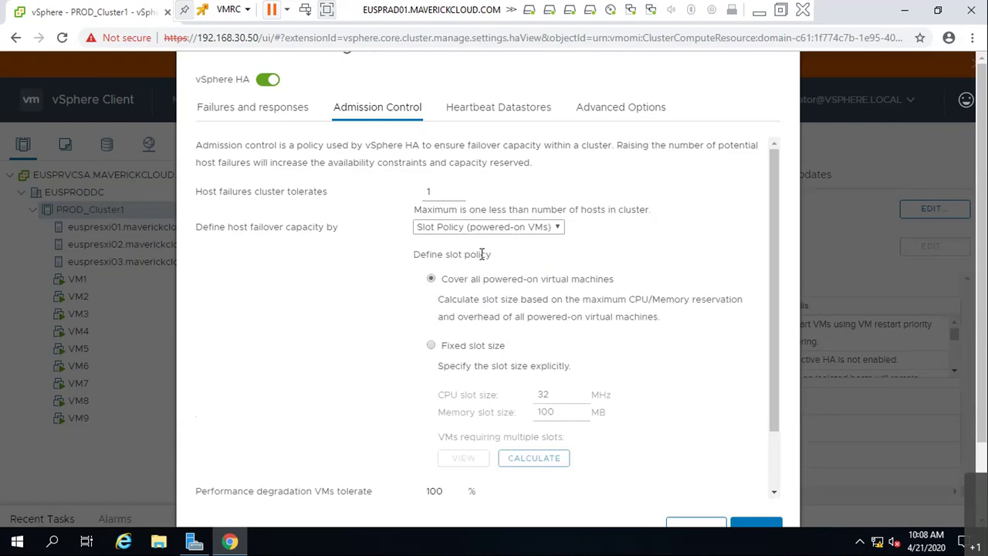
pyautogui.doubleClick(439, 196)
pyautogui.click(460, 348)
# Review the Cluster resource Percentage and Dedicated failover hosts settings, and return the failover capacity definition to Slot Policy (powered-on VMs).
pyautogui.click(458, 228)
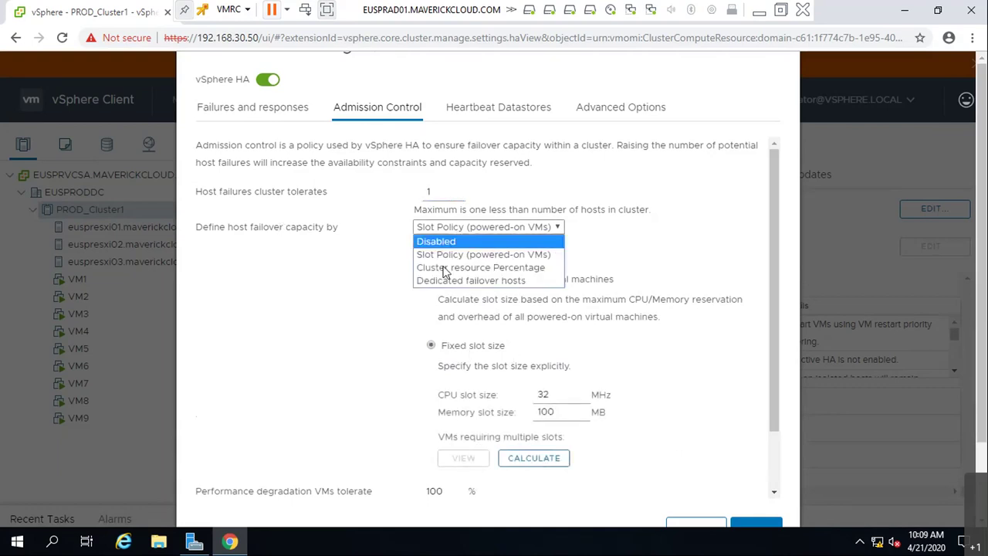
pyautogui.click(471, 265)
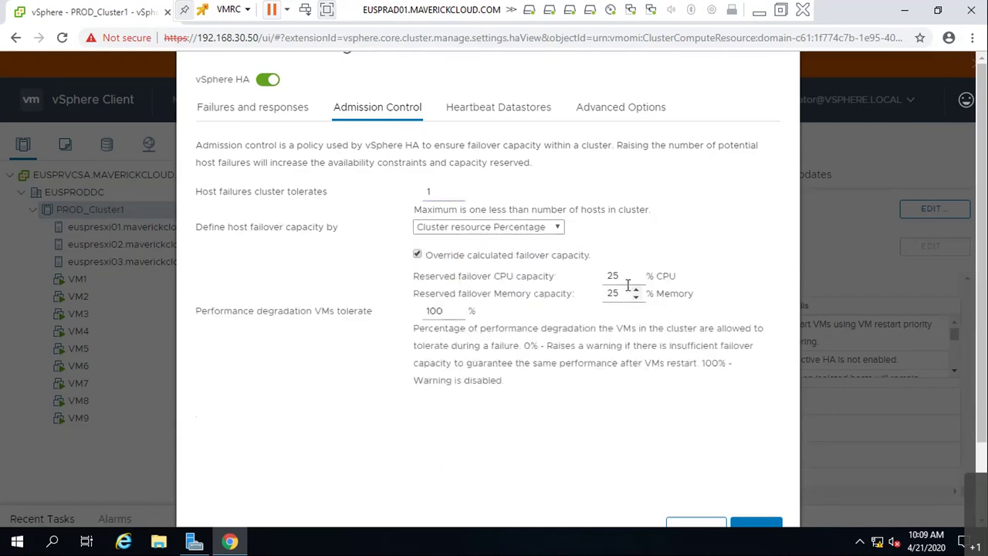
pyautogui.click(486, 226)
pyautogui.click(577, 293)
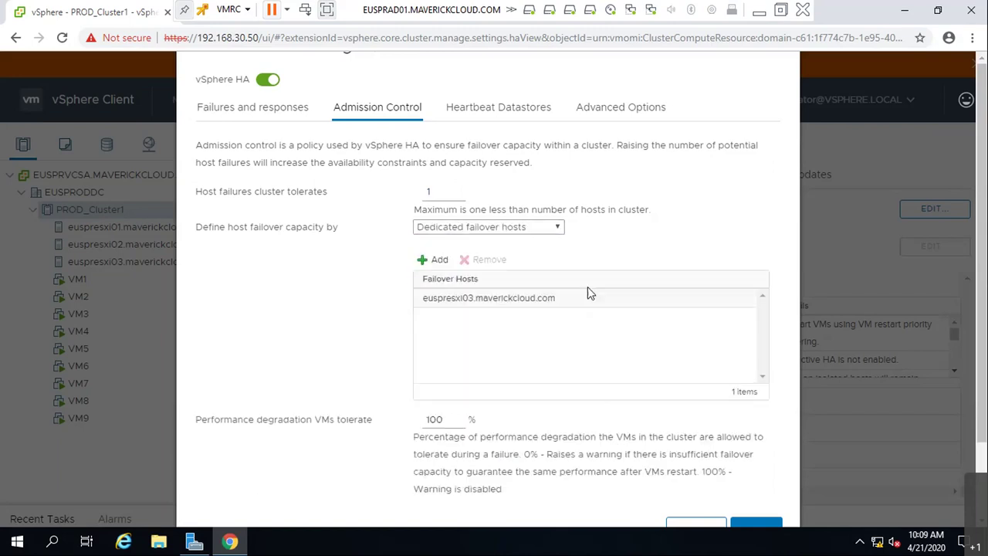
pyautogui.click(453, 227)
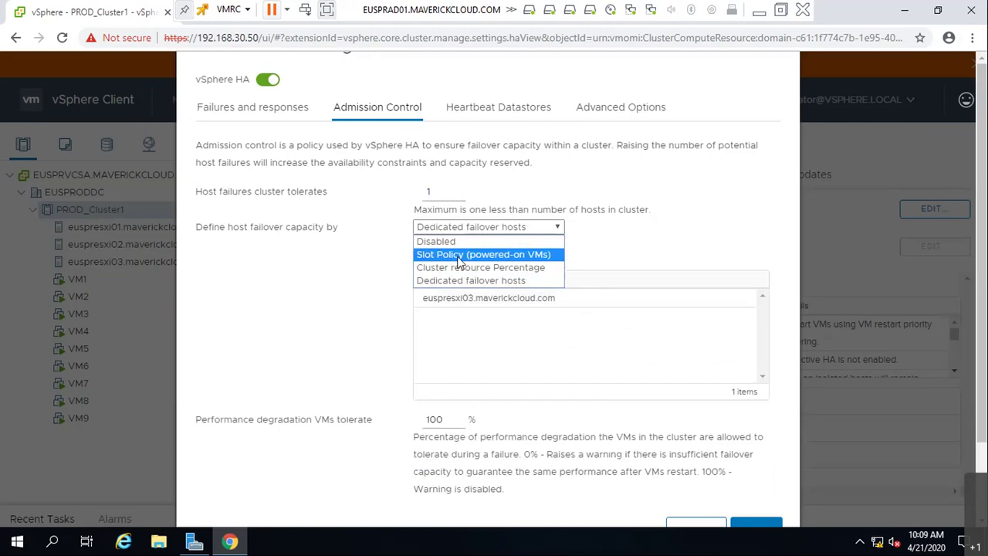
pyautogui.click(458, 254)
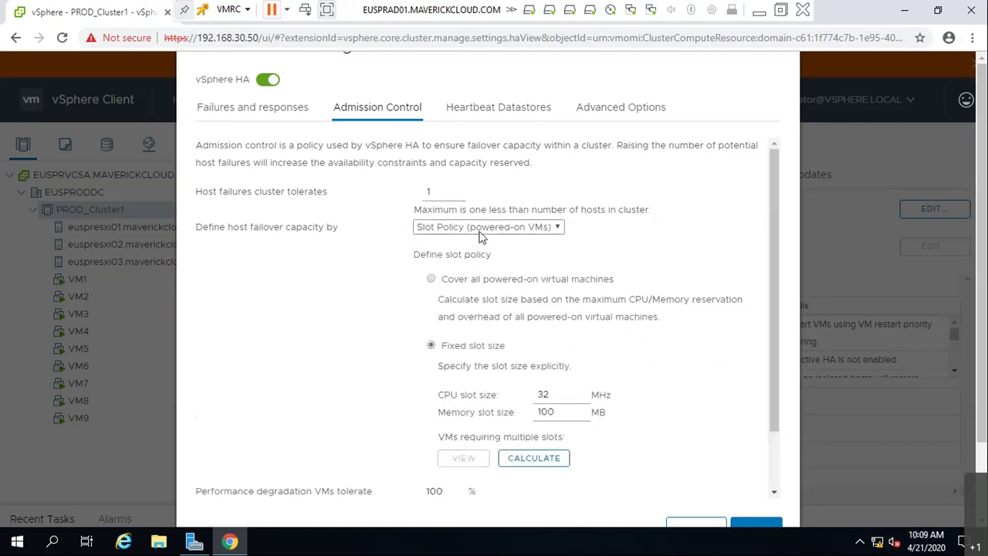
pyautogui.scroll(-1, 457, 230)
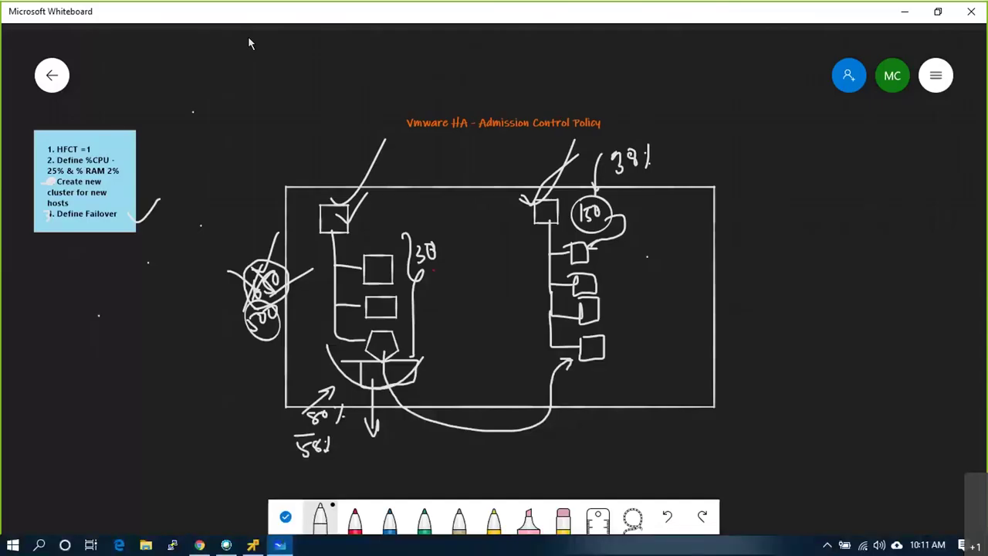
# Switch to Chrome and open a new browser tab in a maximized window.
pyautogui.hotkey('alt', 'Tab')
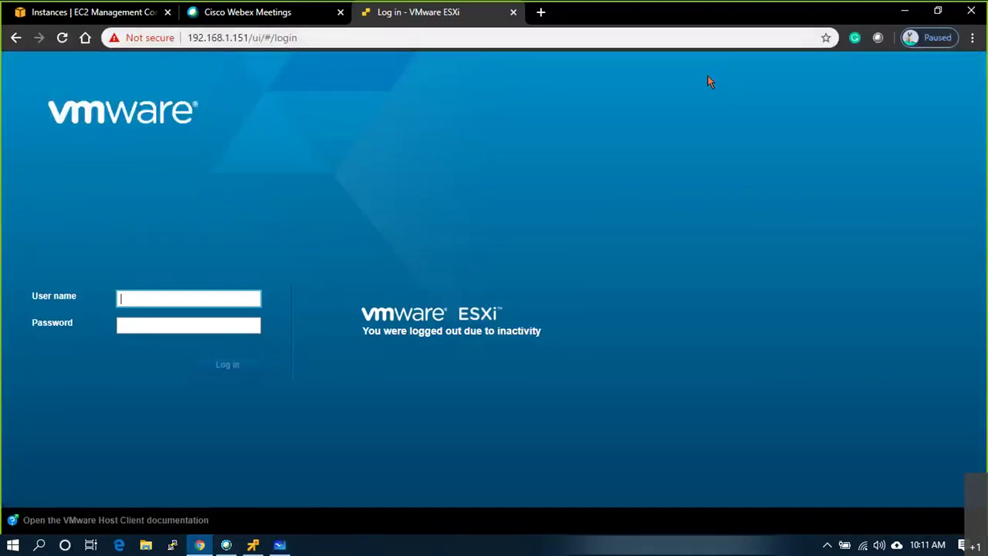
pyautogui.hotkey('ctrl', 't')
pyautogui.moveTo(799, 12); pyautogui.dragTo(778, 72)
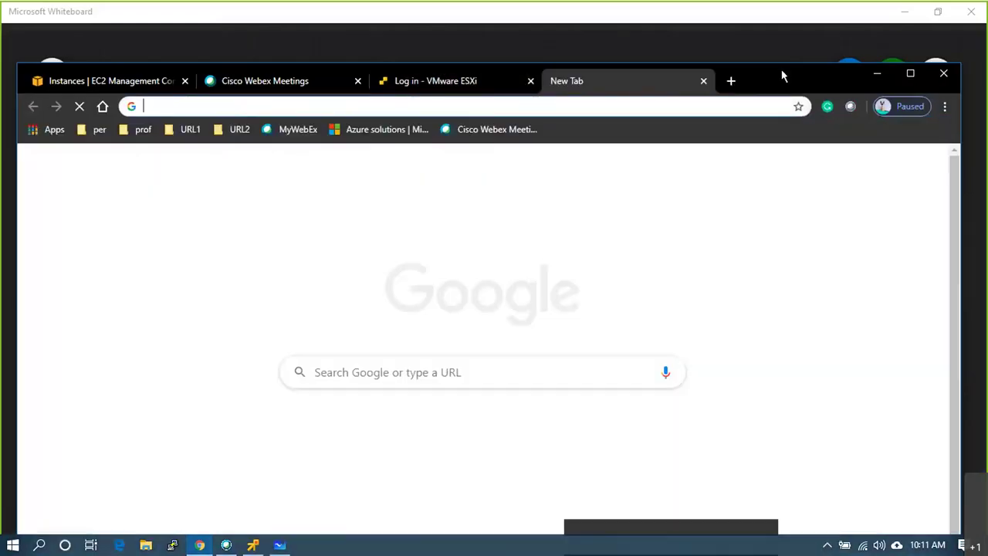
pyautogui.doubleClick(782, 75)
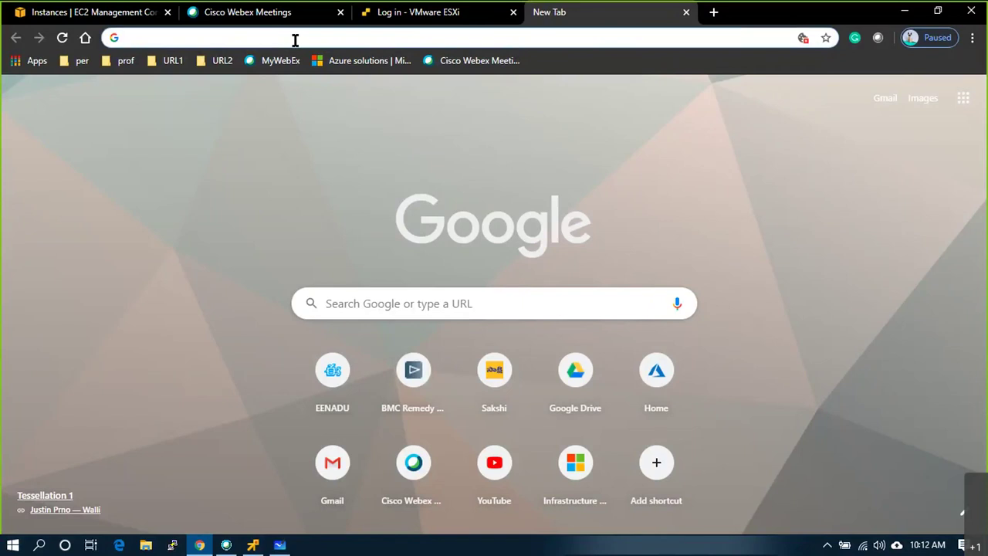
# Search Google for "ha admission control policy 6.7".
pyautogui.write('ha admini')
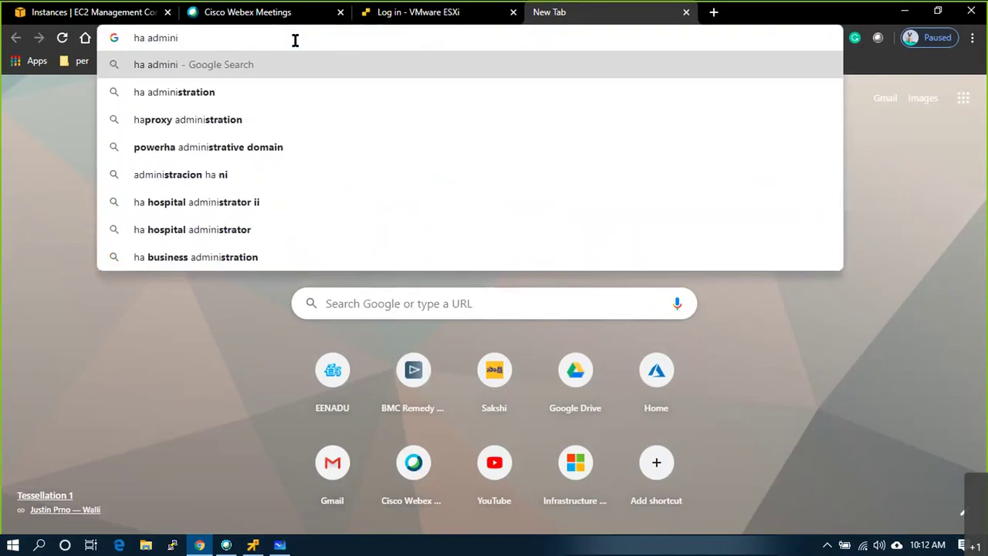
pyautogui.press('Down')
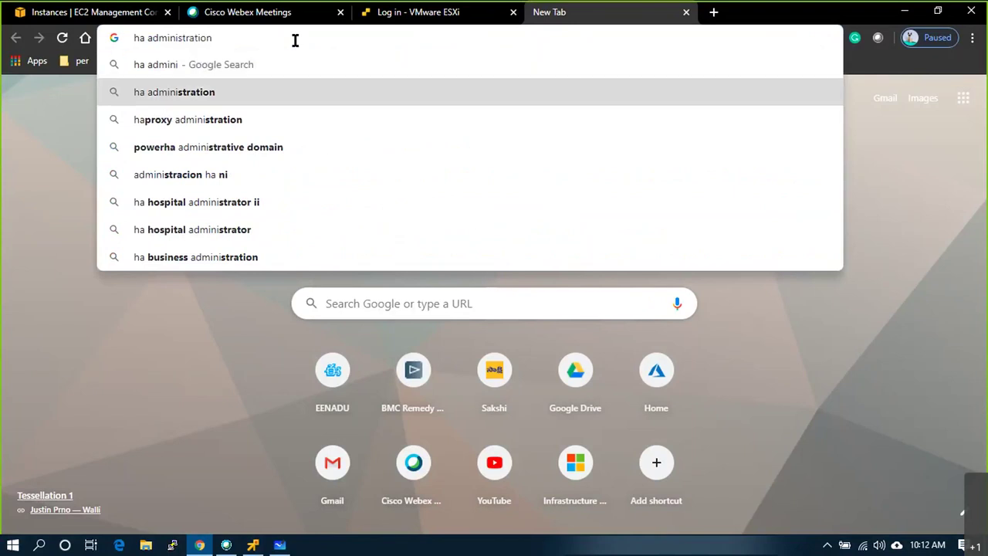
pyautogui.press('BackSpace')
pyautogui.press('BackSpace')
pyautogui.press('BackSpace')
pyautogui.press('BackSpace')
pyautogui.press('BackSpace')
pyautogui.press('BackSpace')
pyautogui.press('BackSpace')
pyautogui.press('BackSpace')
pyautogui.press('BackSpace')
pyautogui.press('BackSpace')
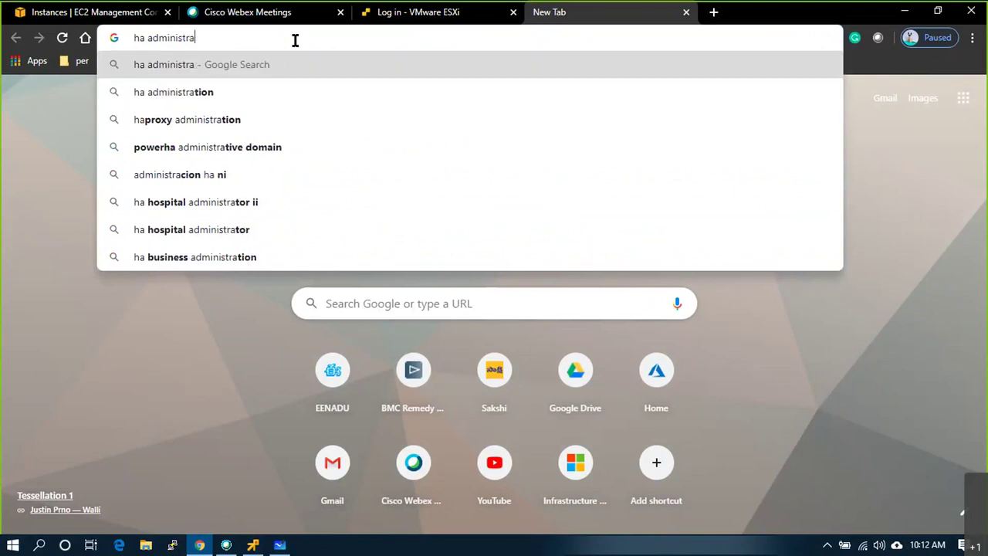
pyautogui.press('Down')
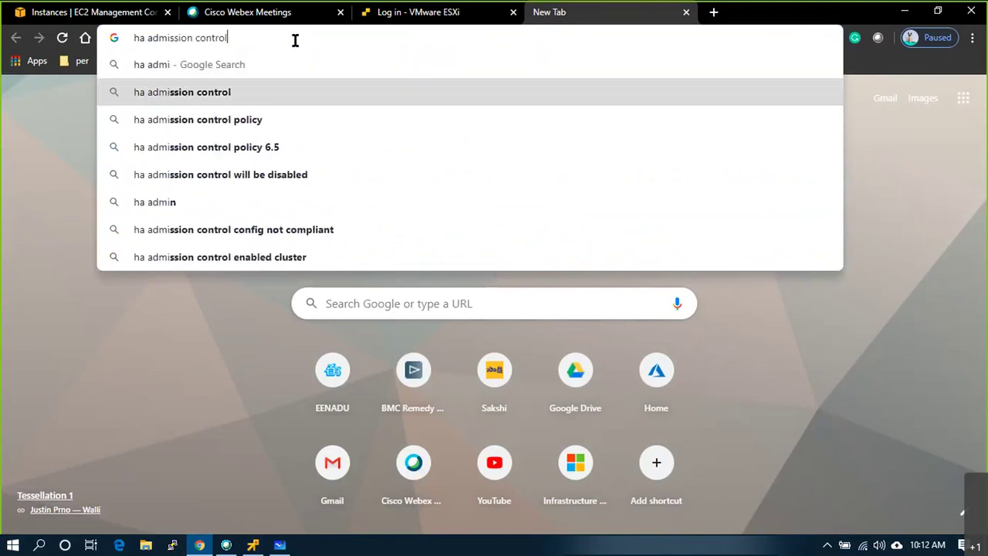
pyautogui.press('Down')
pyautogui.write('6')
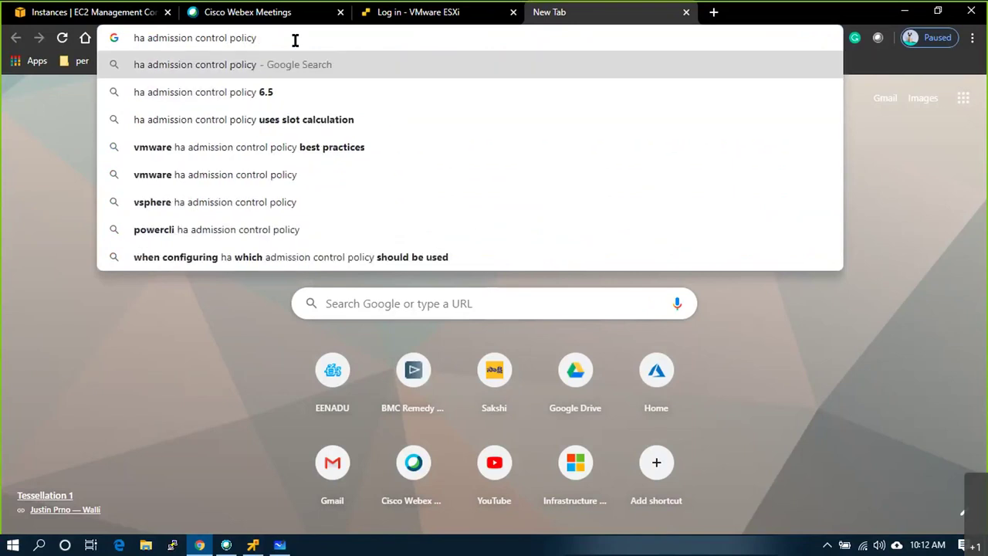
pyautogui.write('.7')
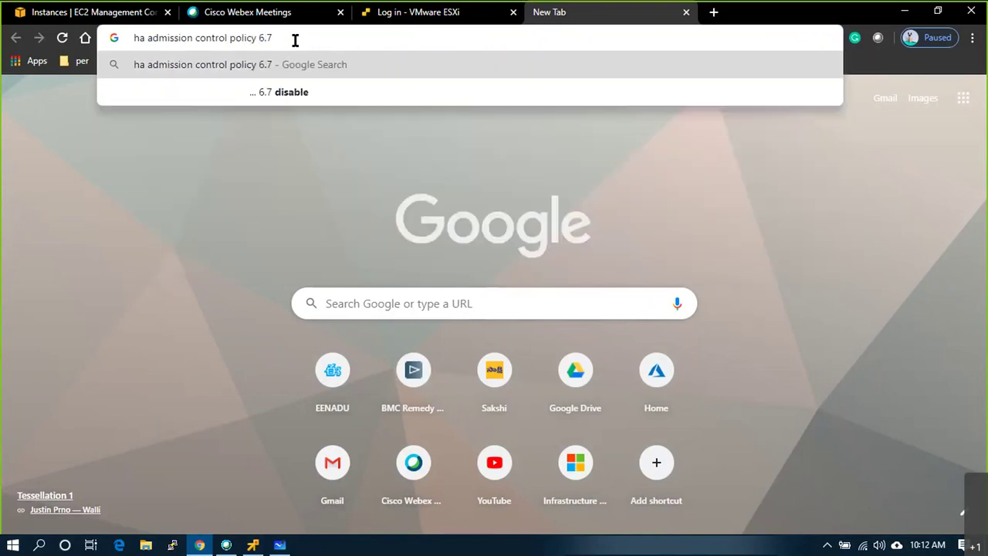
pyautogui.press('Return')
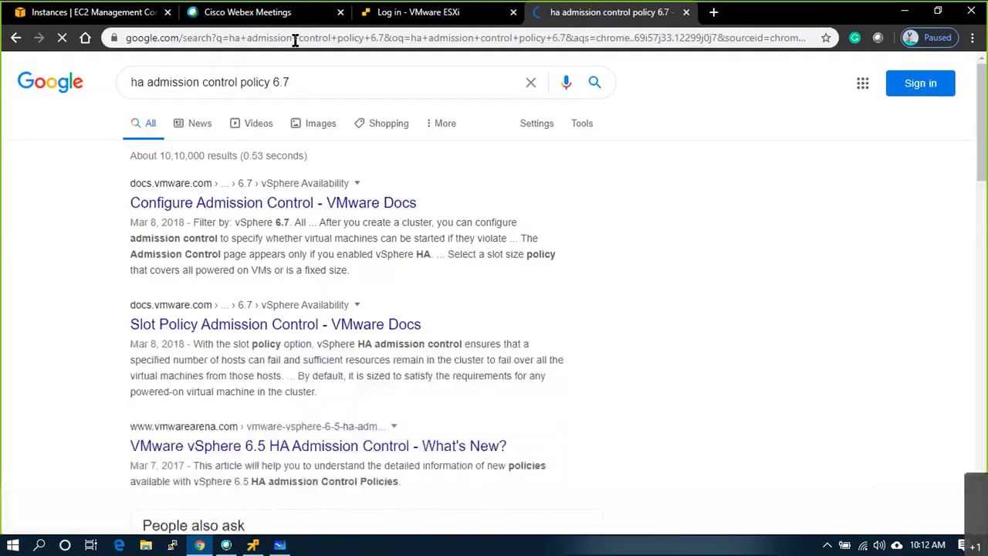
# Open the VMware Docs article "Configure Admission Control" and read its options for defining host failover capacity.
pyautogui.click(275, 203)
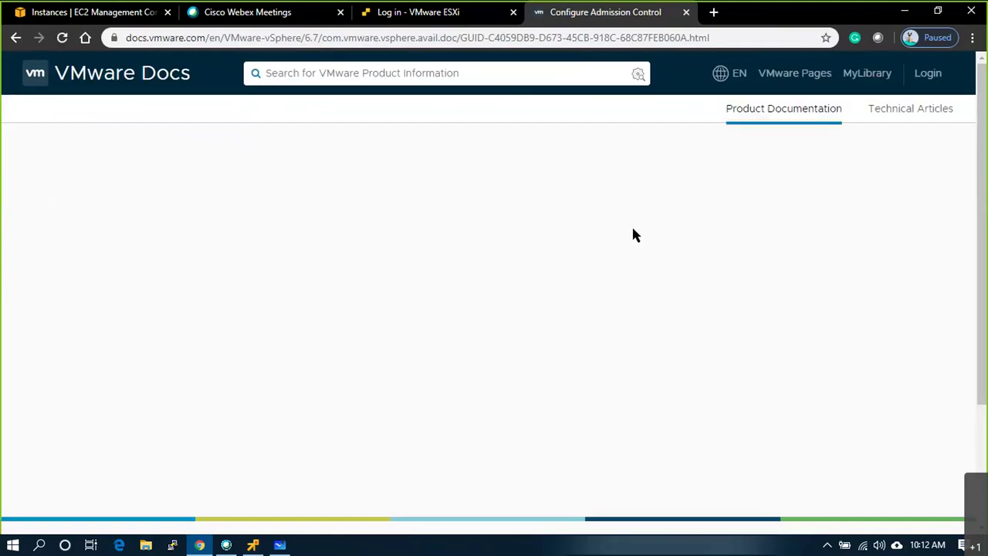
pyautogui.scroll(2, 126, 246)
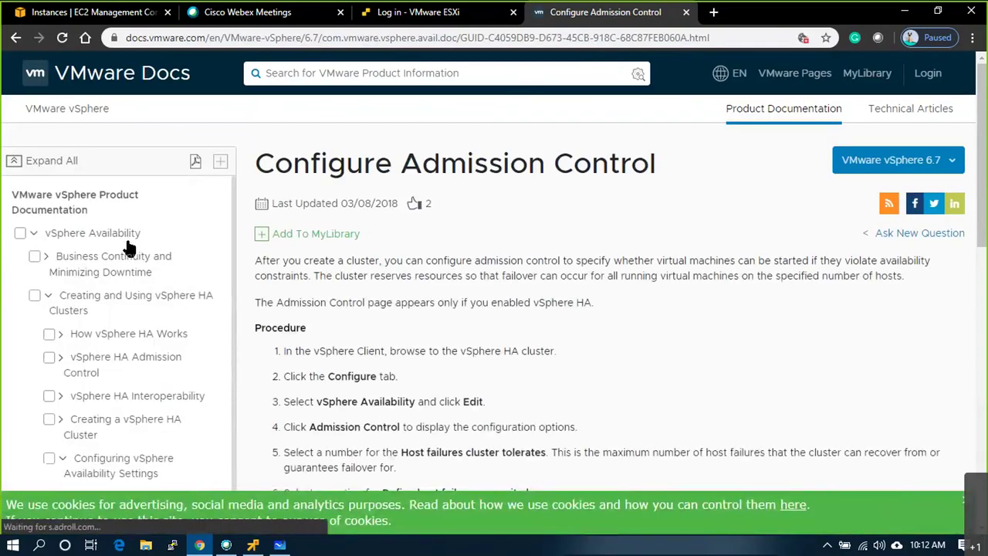
pyautogui.scroll(-5, 428, 329)
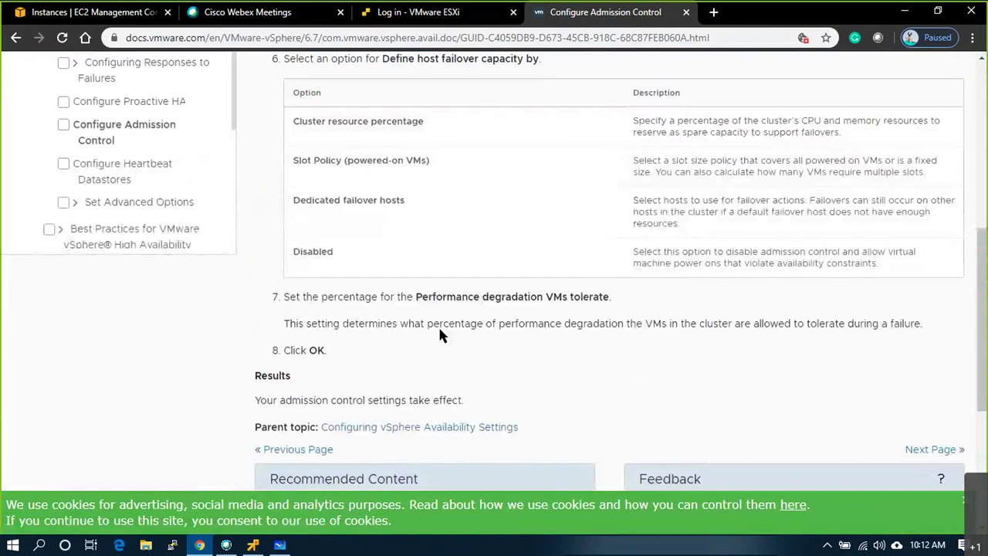
# Read the Slot Policy, Dedicated failover hosts and Disabled descriptions in the failover capacity options table.
pyautogui.scroll(1, 440, 325)
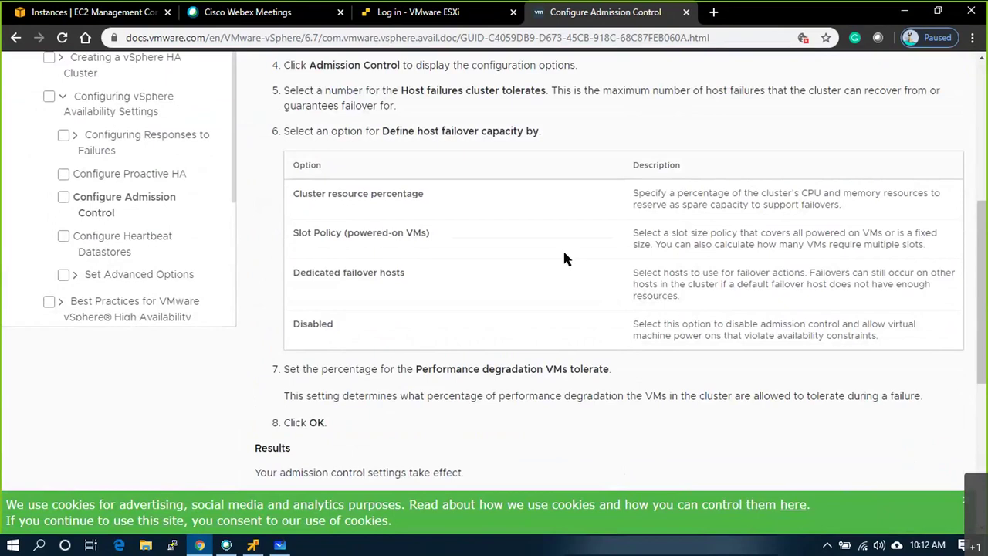
pyautogui.moveTo(646, 232); pyautogui.dragTo(905, 232)
pyautogui.moveTo(907, 235); pyautogui.dragTo(928, 248)
pyautogui.scroll(-3, 527, 314)
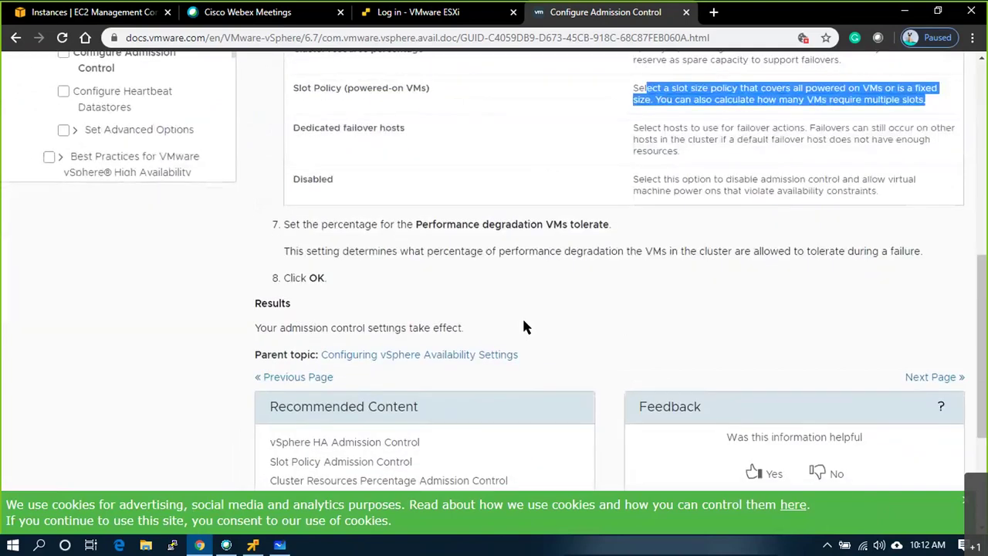
pyautogui.scroll(-1, 523, 326)
pyautogui.scroll(3, 523, 326)
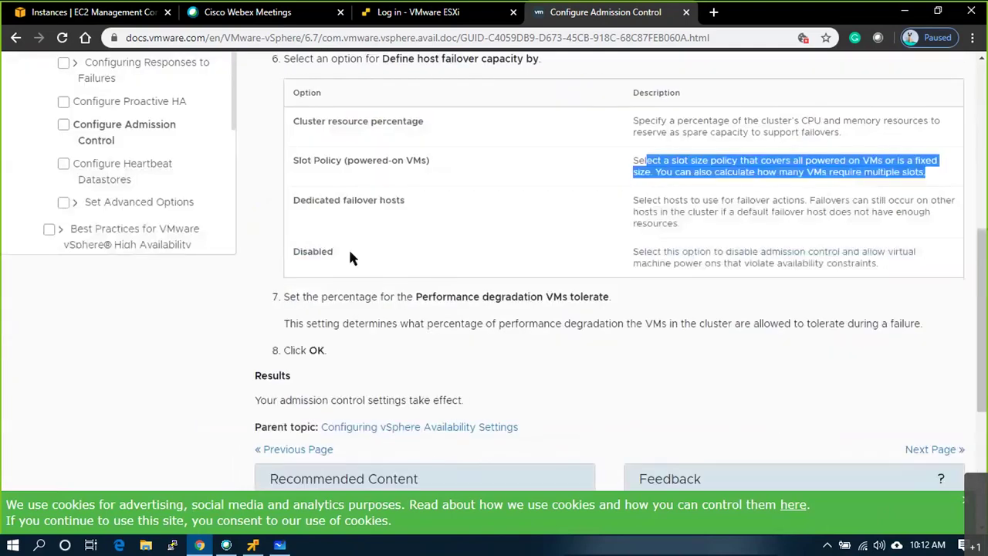
pyautogui.moveTo(681, 255); pyautogui.dragTo(755, 255)
pyautogui.click(697, 219)
pyautogui.moveTo(632, 200); pyautogui.dragTo(763, 215)
pyautogui.scroll(1, 702, 219)
pyautogui.moveTo(725, 296); pyautogui.dragTo(695, 284)
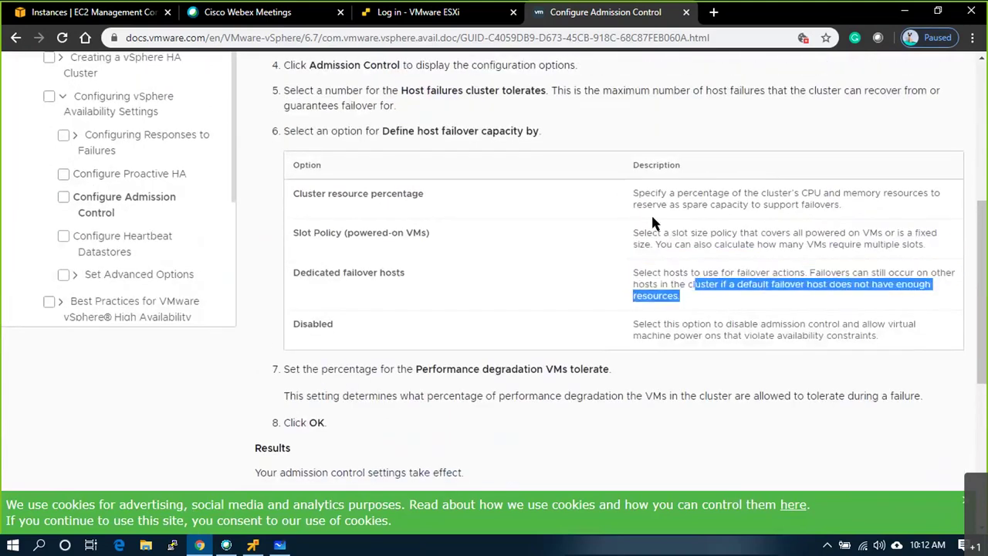
# Read the documentation step about choosing a number for Host failures cluster tolerates.
pyautogui.scroll(2, 652, 219)
pyautogui.moveTo(547, 234); pyautogui.dragTo(422, 233)
pyautogui.scroll(-2, 475, 245)
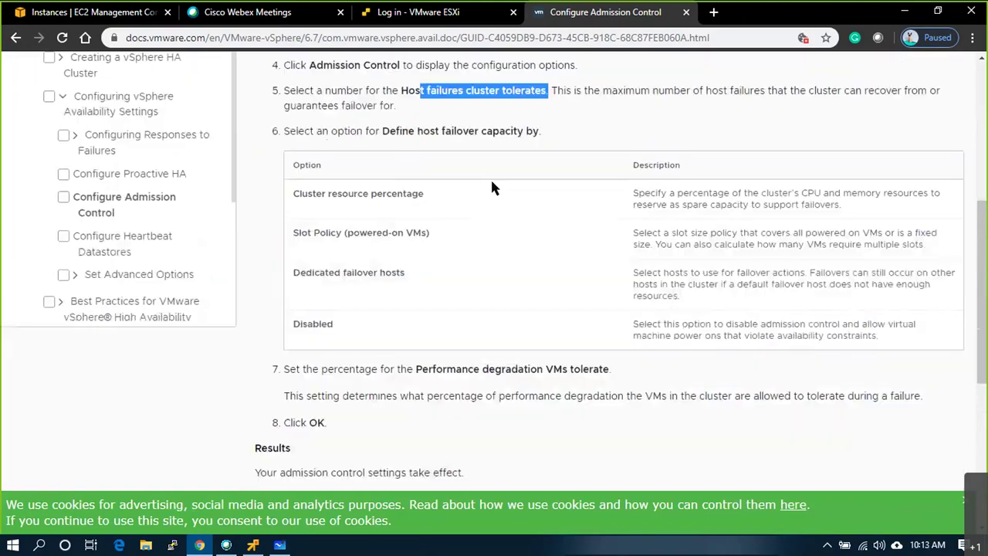
pyautogui.tripleClick(489, 88)
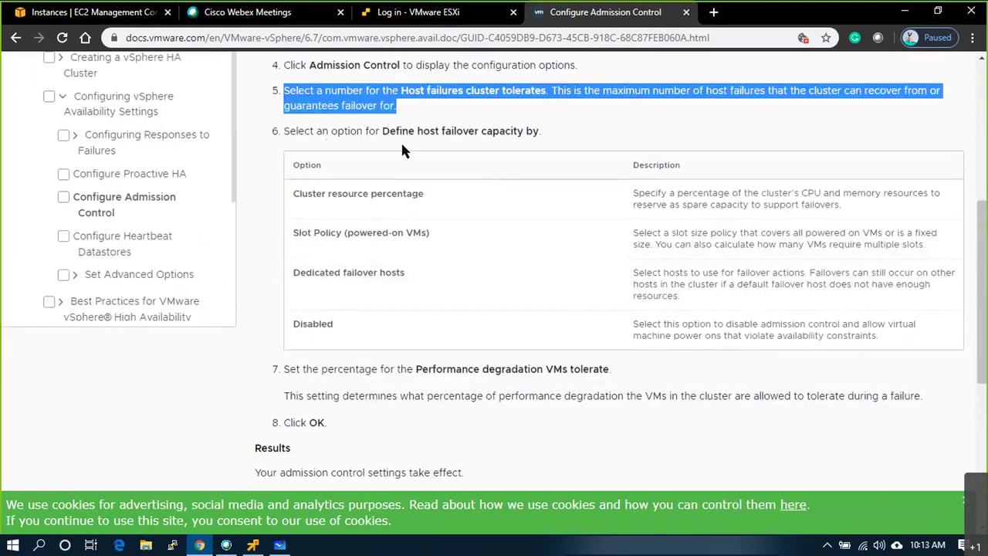
pyautogui.click(386, 124)
pyautogui.moveTo(426, 90); pyautogui.dragTo(542, 90)
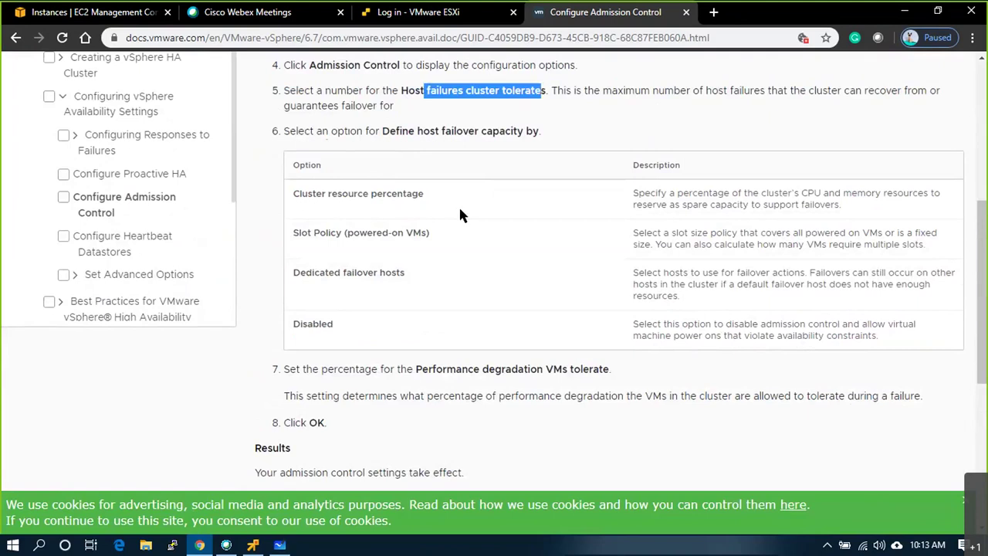
# Compare the Cluster resource percentage, Slot Policy and Dedicated failover hosts entries, including the note on VMs requiring multiple slots.
pyautogui.click(329, 191)
pyautogui.moveTo(328, 191); pyautogui.dragTo(422, 273)
pyautogui.moveTo(325, 271); pyautogui.dragTo(706, 293)
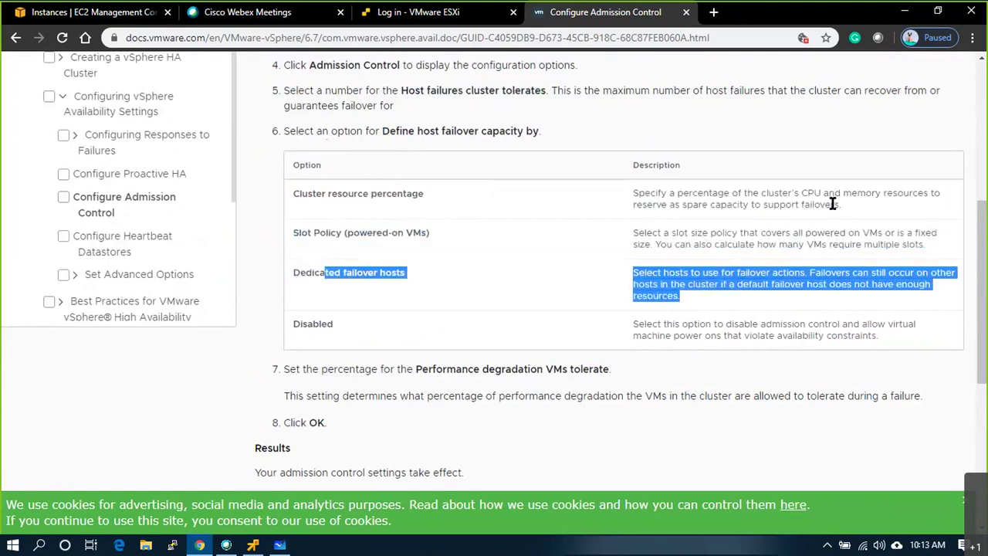
pyautogui.moveTo(843, 208); pyautogui.dragTo(292, 187)
pyautogui.moveTo(919, 246); pyautogui.dragTo(282, 189)
pyautogui.click(783, 271)
pyautogui.moveTo(925, 245); pyautogui.dragTo(630, 247)
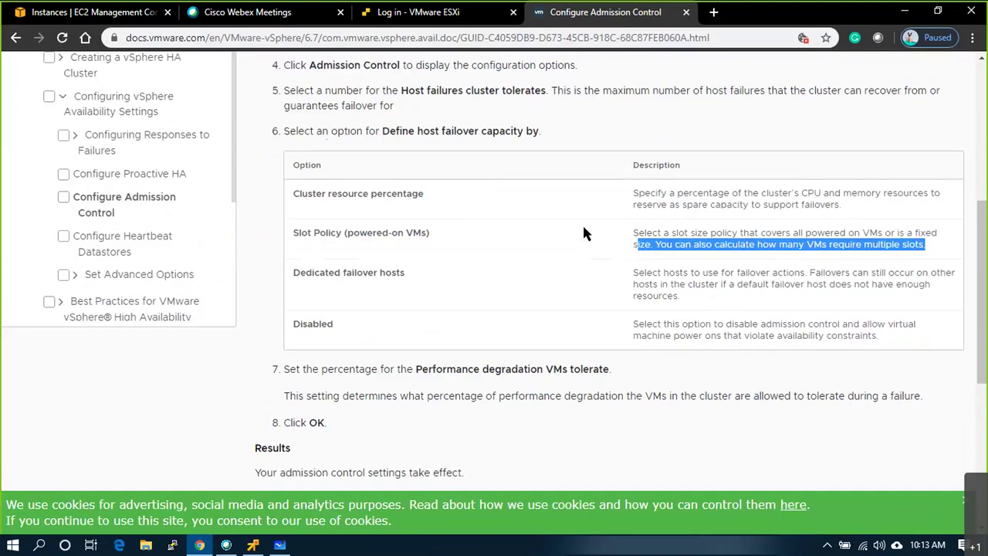
# Switch back to the vSphere Client, calculate the VMs requiring multiple slots under Fixed slot size, and cancel the HA settings edit.
pyautogui.hotkey('alt', 'Tab')
pyautogui.hotkey('alt', 'Tab')
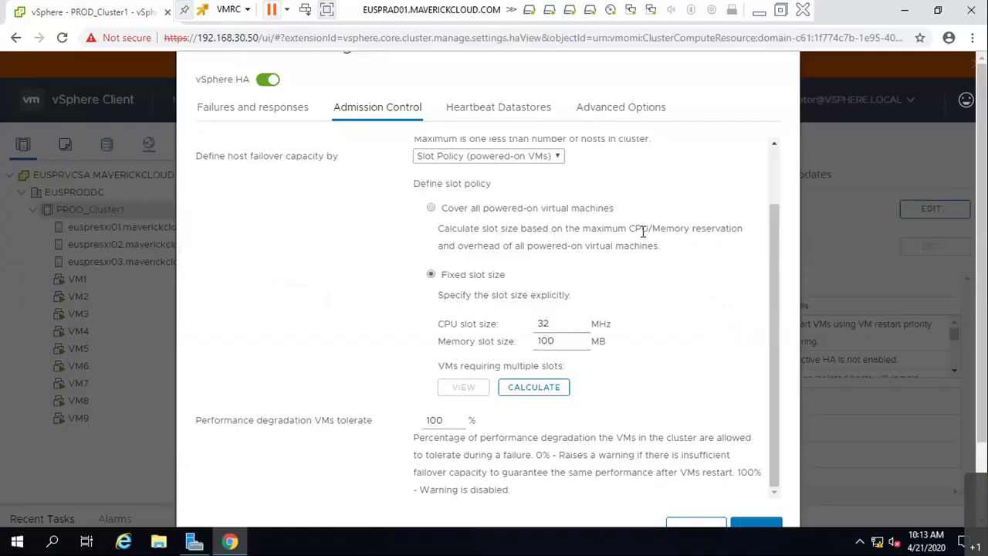
pyautogui.click(531, 387)
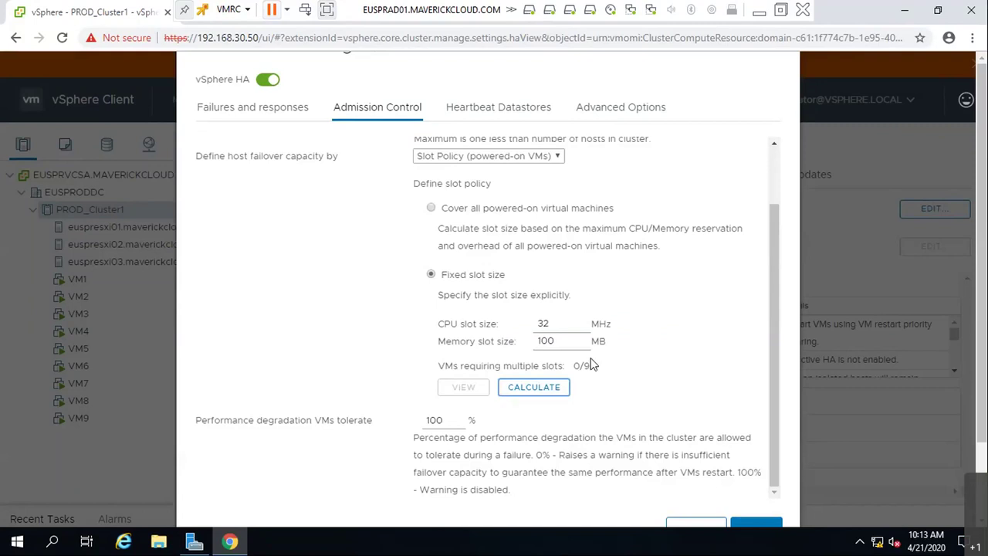
pyautogui.click(431, 209)
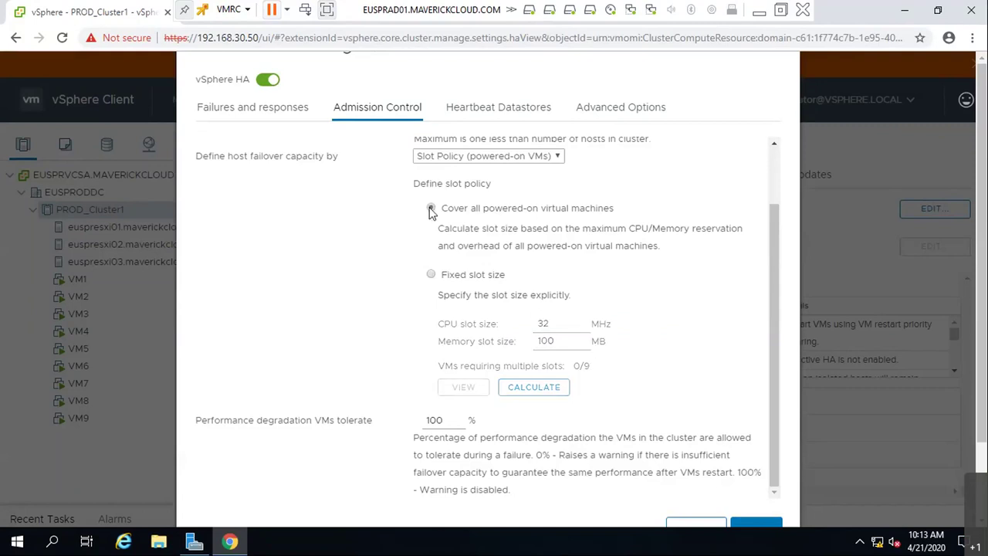
pyautogui.click(431, 274)
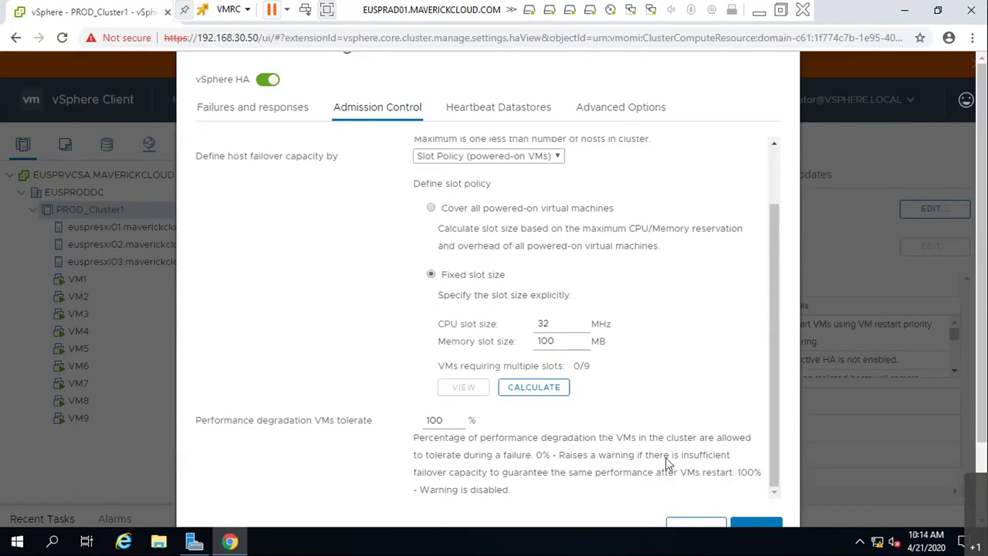
pyautogui.click(696, 527)
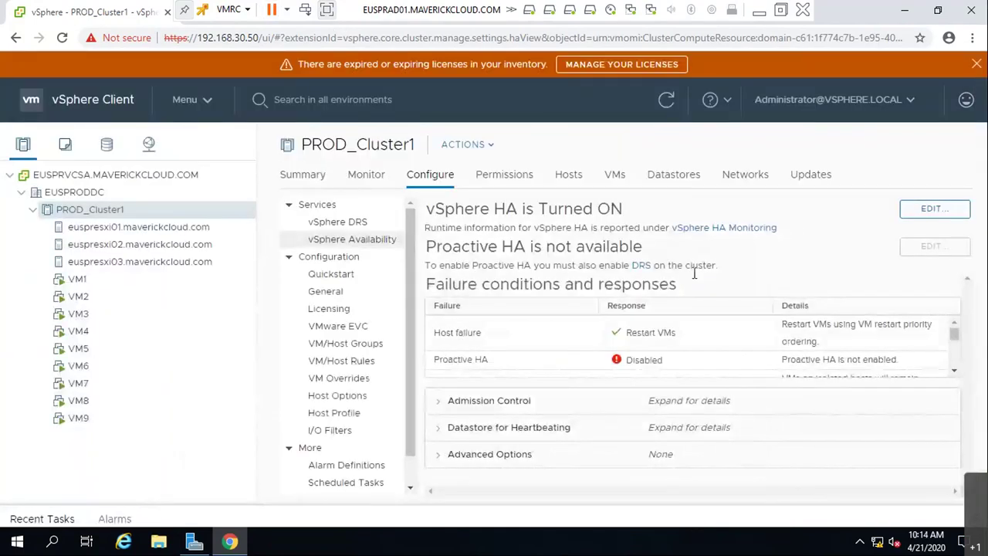
# Check the Datastore for Heartbeating details of PROD_Cluster1's vSphere Availability configuration and collapse them again.
pyautogui.scroll(-2, 591, 348)
pyautogui.scroll(-2, 591, 347)
pyautogui.click(445, 432)
pyautogui.scroll(-1, 599, 424)
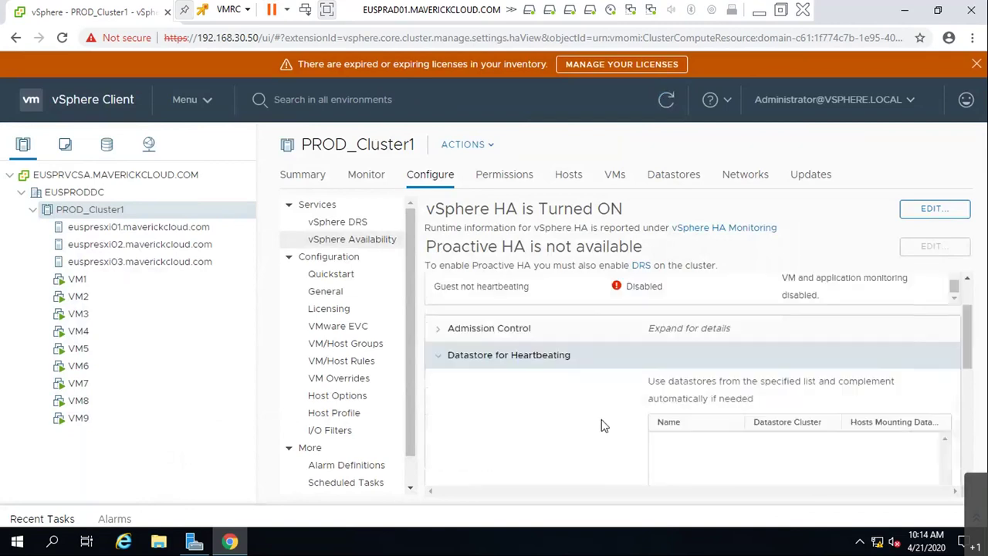
pyautogui.click(440, 367)
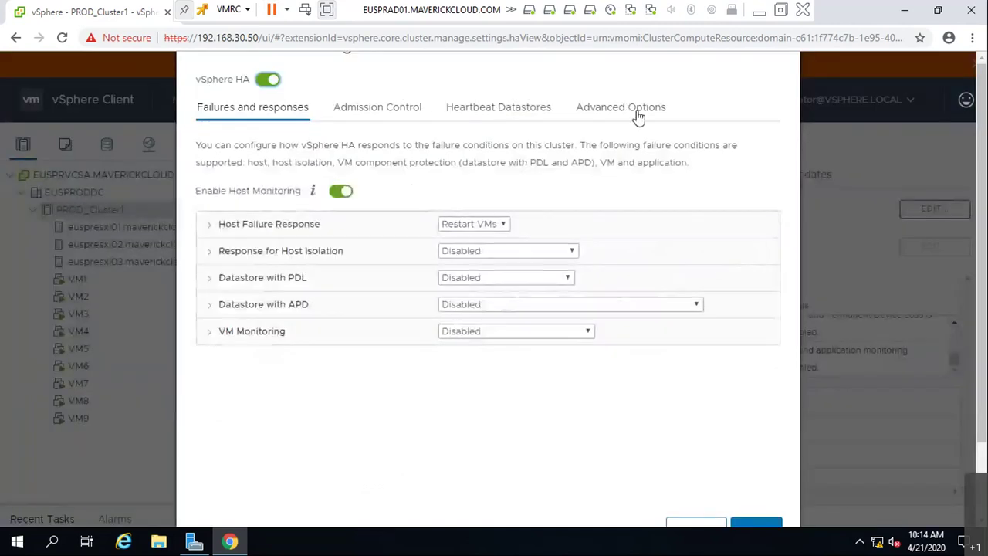
# View the advanced options in the cluster's HA settings and add a blank option row.
pyautogui.click(631, 110)
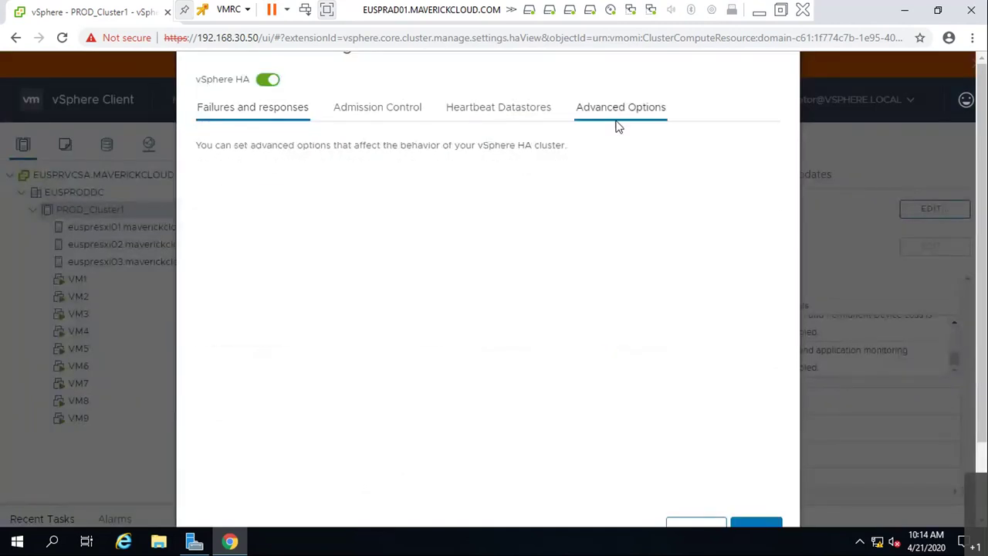
pyautogui.click(217, 168)
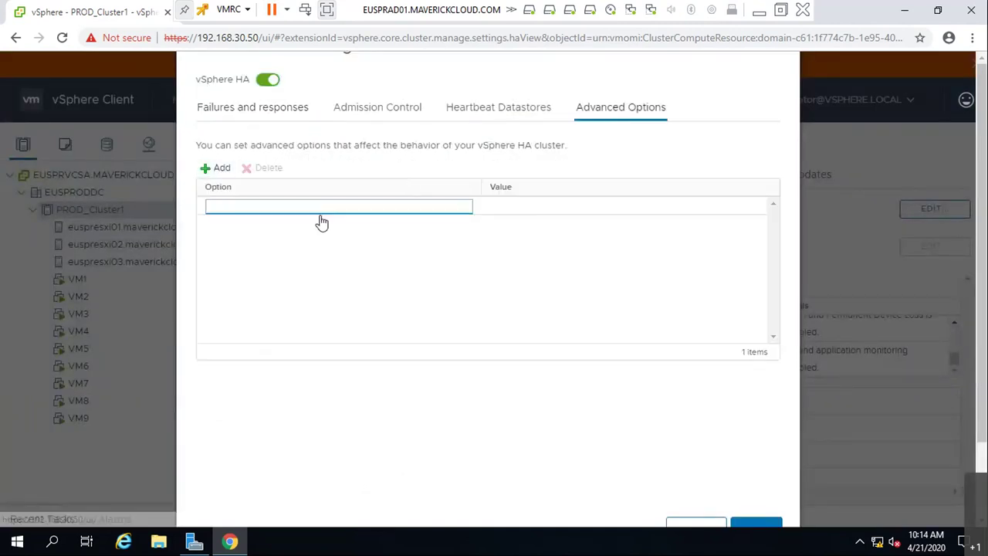
pyautogui.click(563, 203)
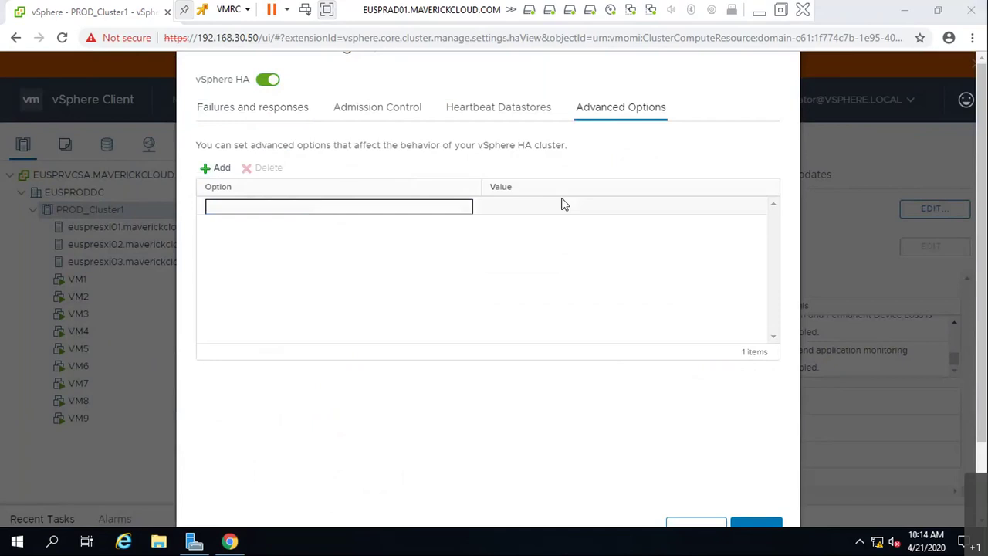
# Review the Heartbeat Datastores and Admission Control settings and the Host Failure Response details in the HA settings.
pyautogui.click(522, 115)
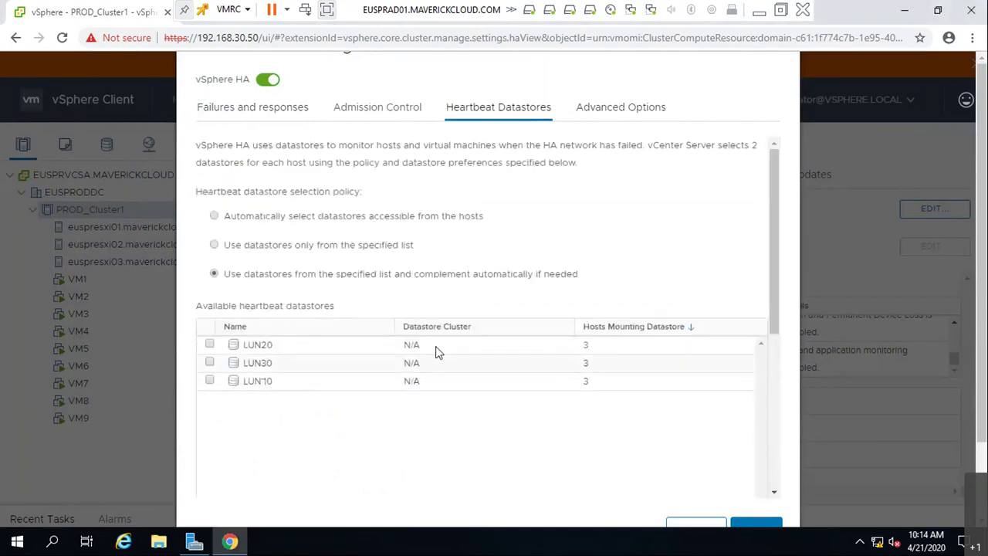
pyautogui.click(383, 114)
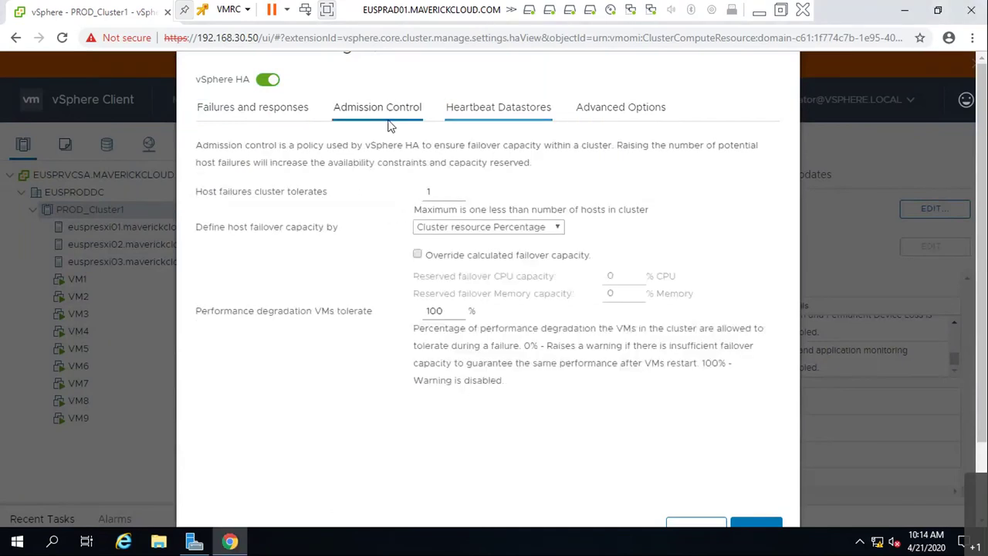
pyautogui.click(263, 119)
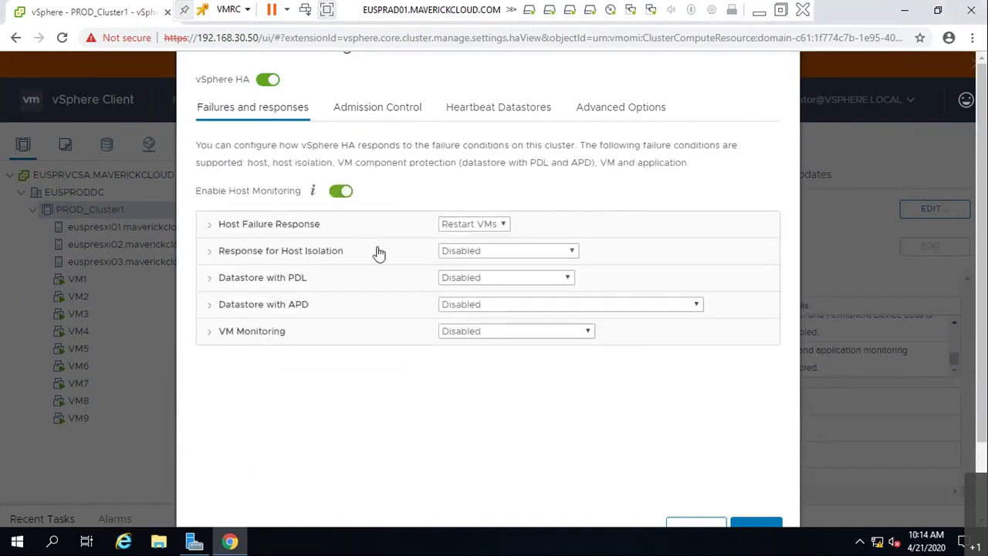
pyautogui.click(207, 229)
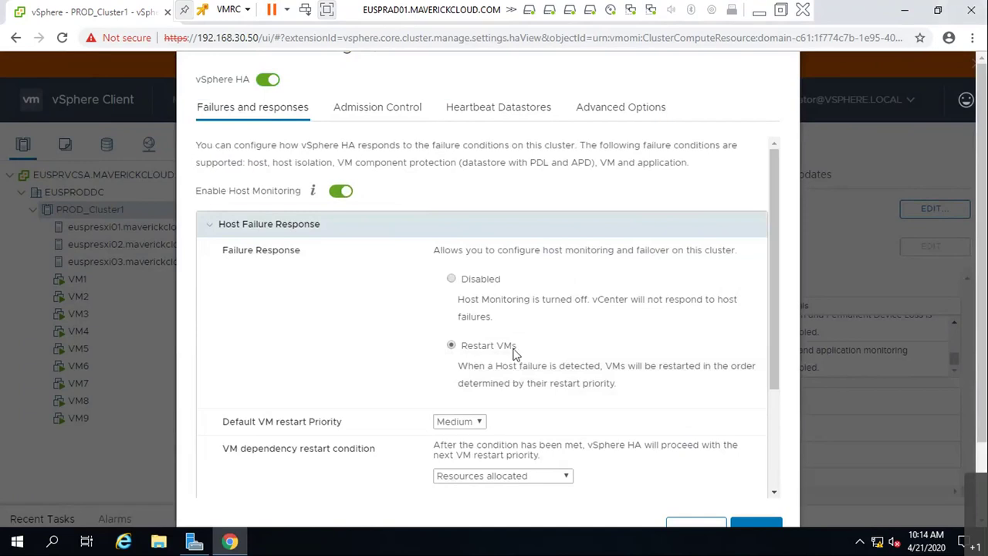
pyautogui.click(207, 223)
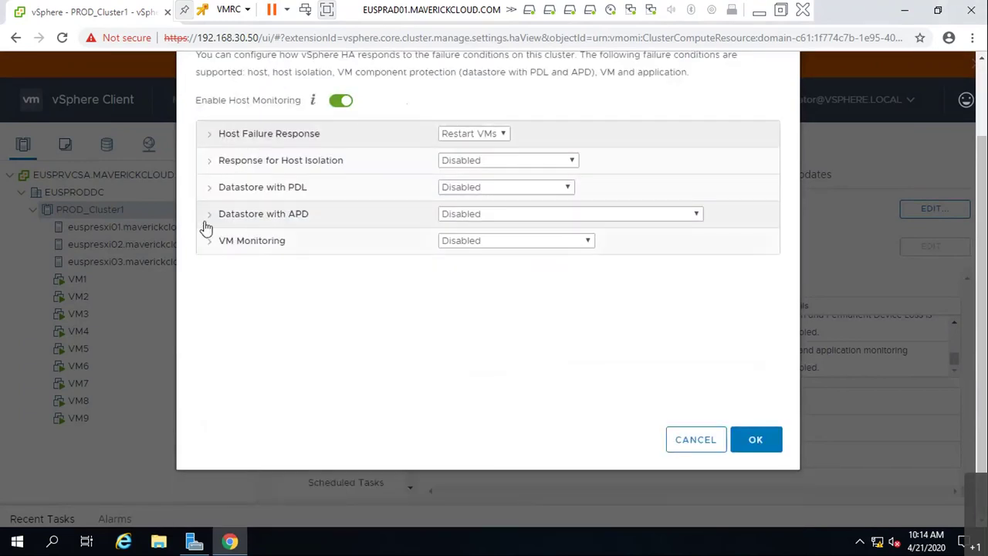
# Set heartbeat monitoring to VM Monitoring Only, keep Datastore with APD on Disabled, and save the HA settings.
pyautogui.click(209, 240)
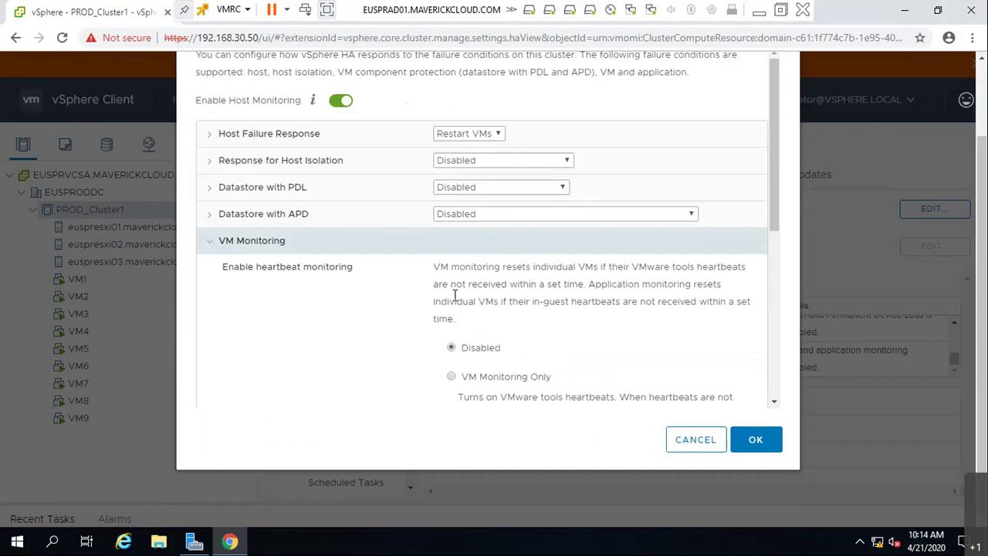
pyautogui.click(452, 377)
pyautogui.click(531, 219)
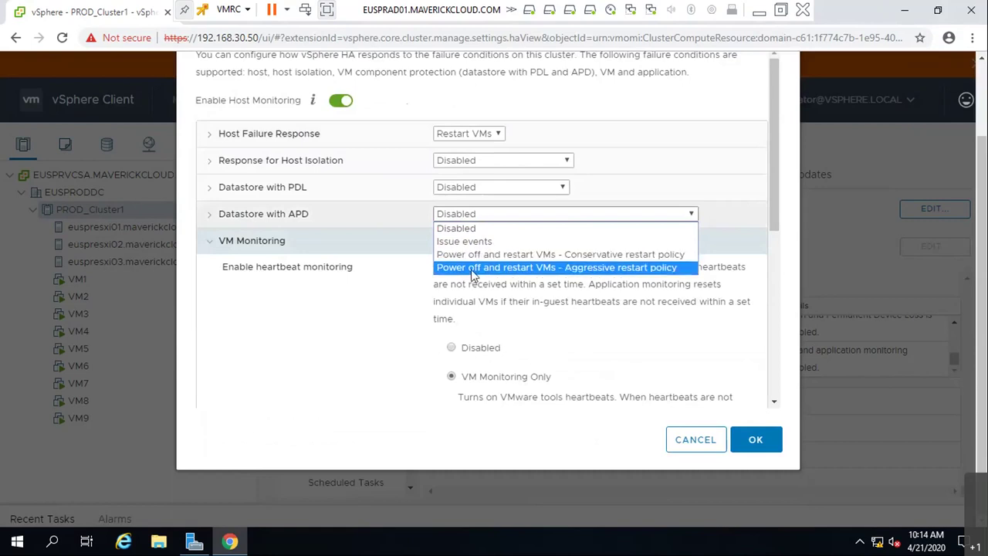
pyautogui.click(476, 229)
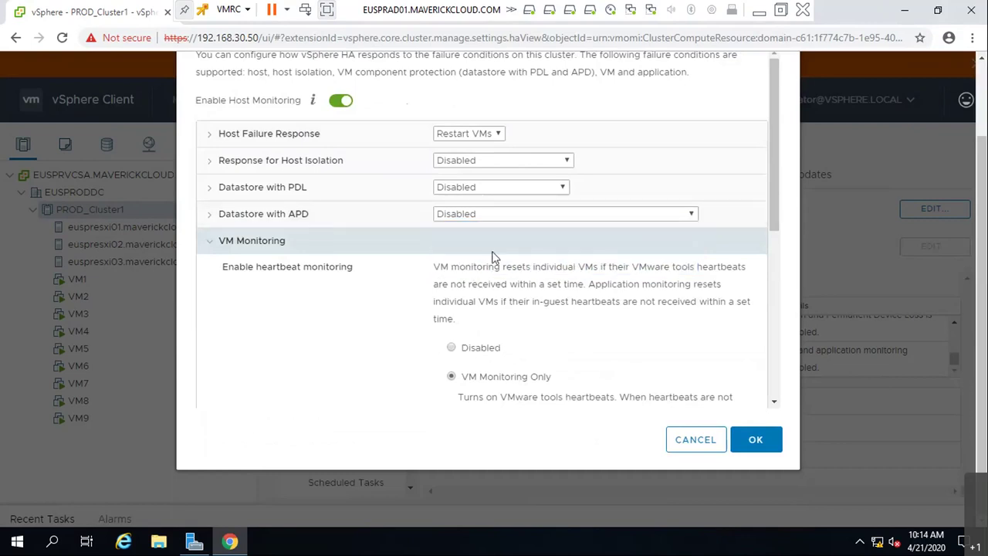
pyautogui.scroll(-5, 644, 378)
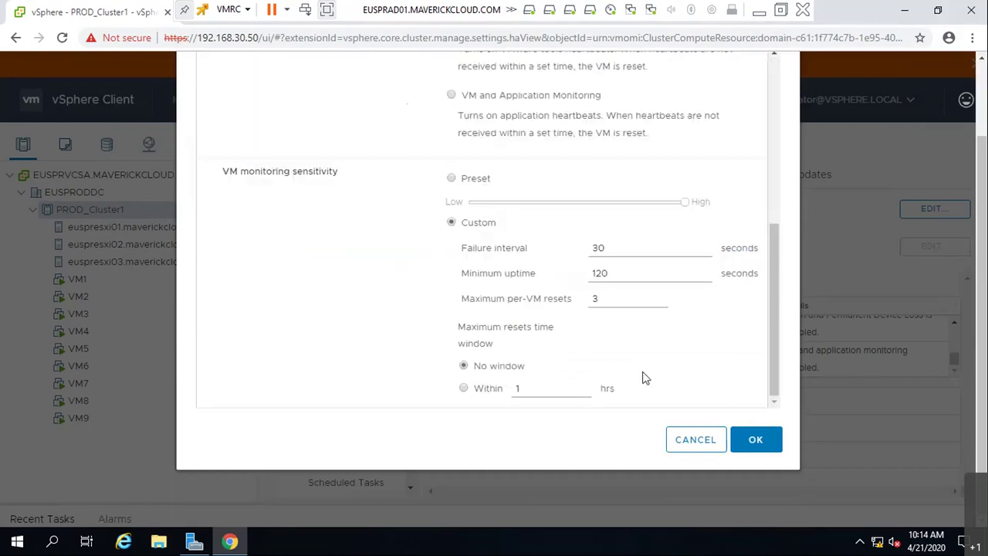
pyautogui.scroll(1, 562, 352)
pyautogui.scroll(2, 562, 352)
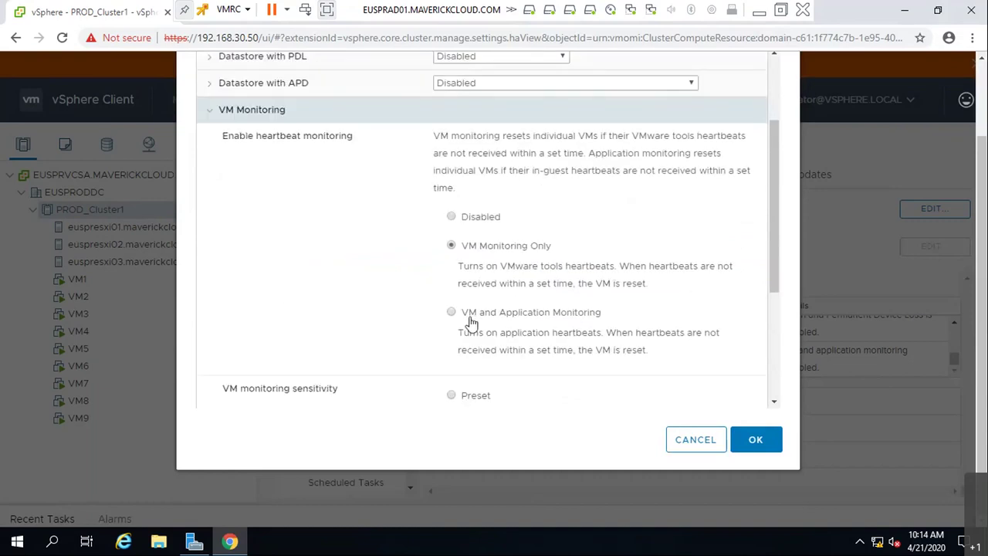
pyautogui.scroll(-3, 529, 324)
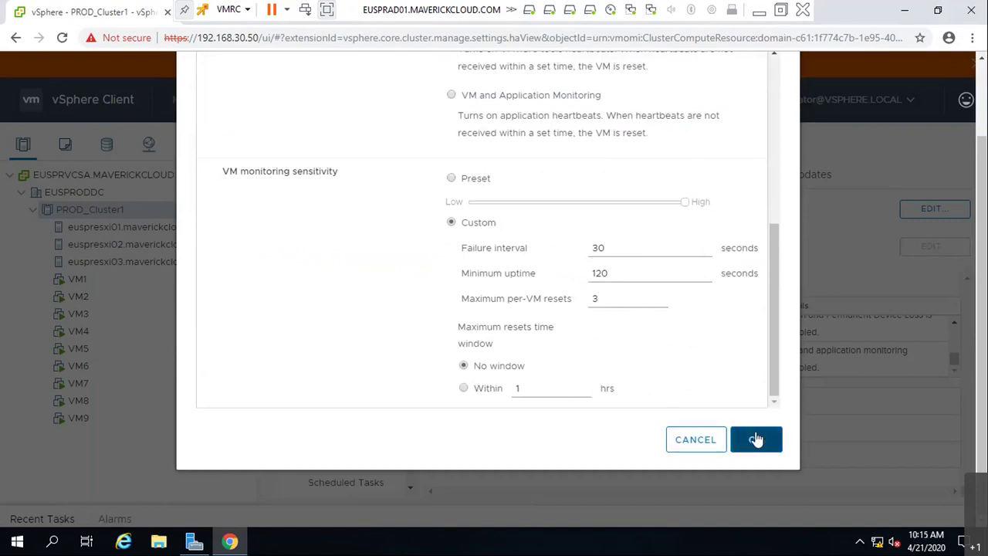
pyautogui.press('Return')
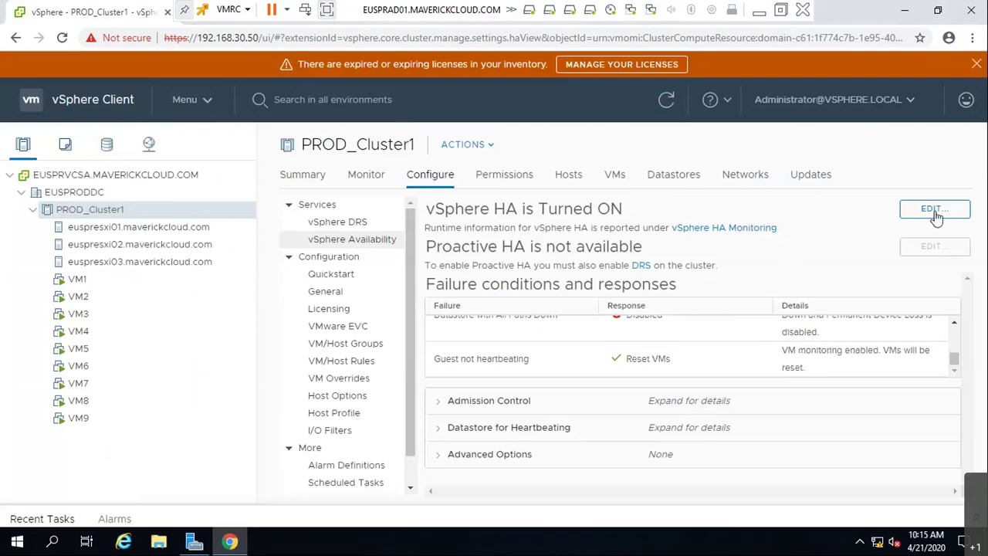
# Reopen the cluster's HA settings and examine the All Paths Down (APD) failure response options.
pyautogui.click(934, 210)
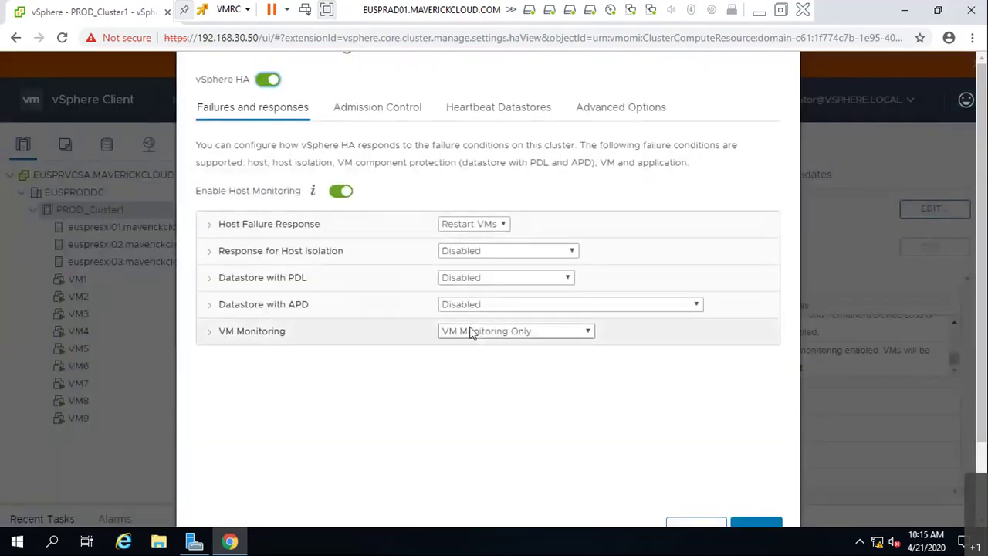
pyautogui.click(210, 304)
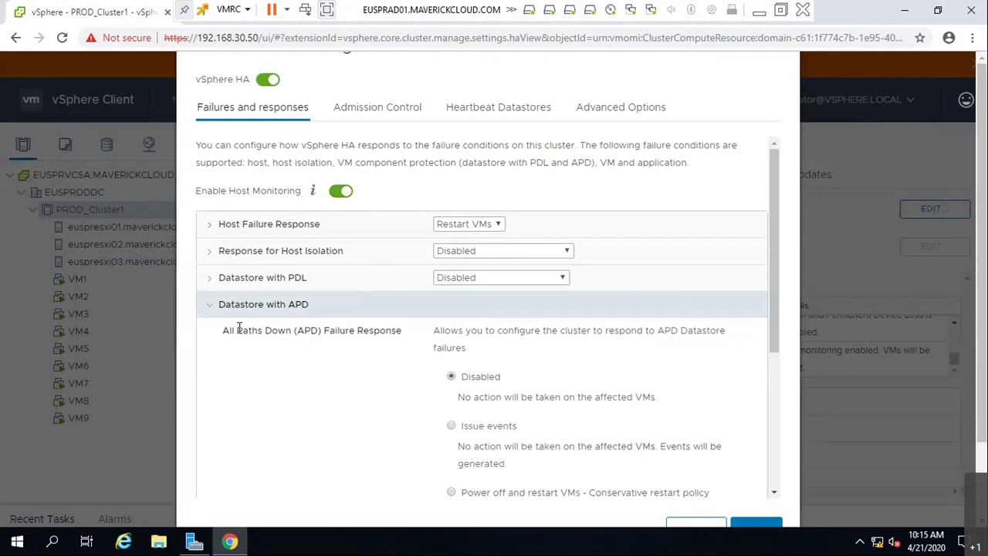
pyautogui.moveTo(223, 330); pyautogui.dragTo(419, 343)
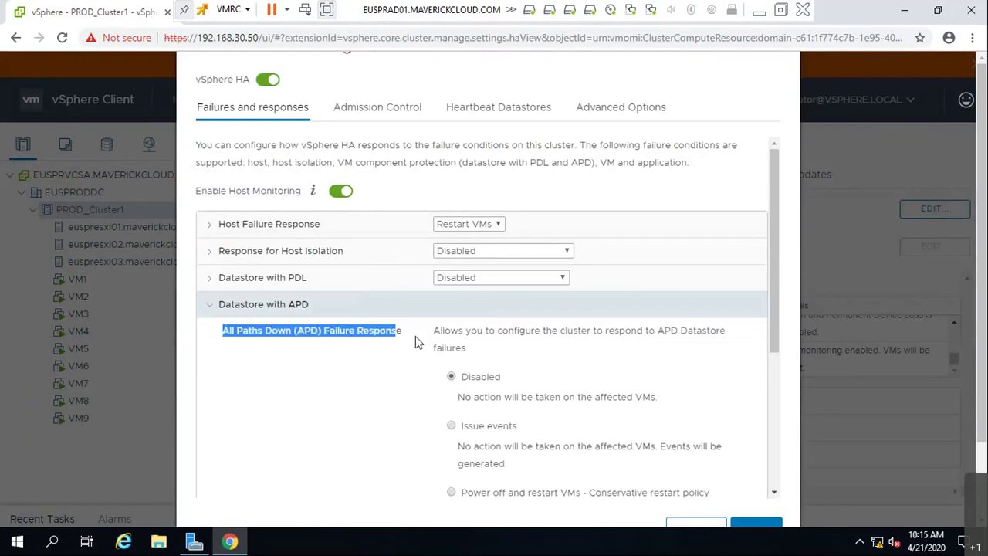
pyautogui.scroll(-1, 561, 379)
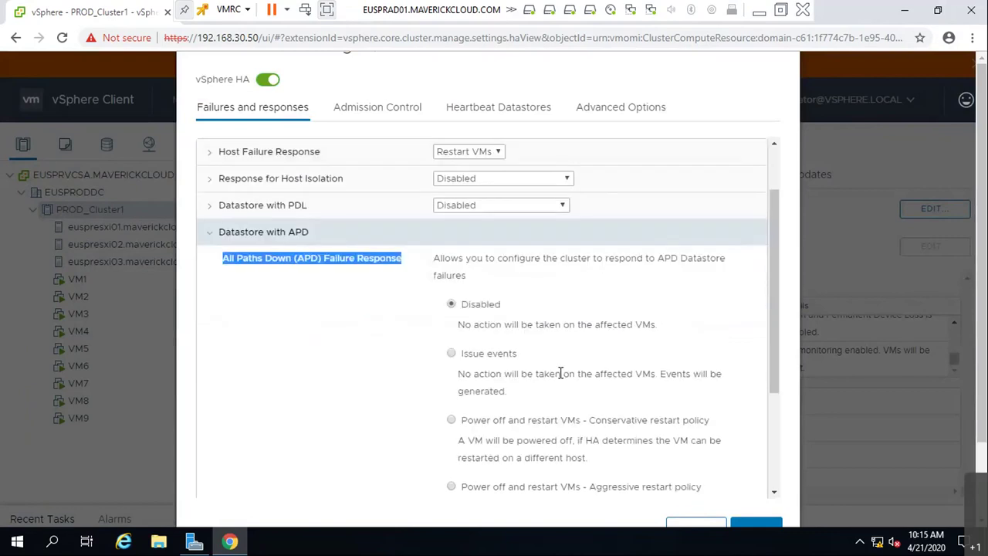
# Set the APD failure response to Power off and restart VMs - Conservative restart policy.
pyautogui.scroll(-1, 561, 374)
pyautogui.scroll(-1, 561, 374)
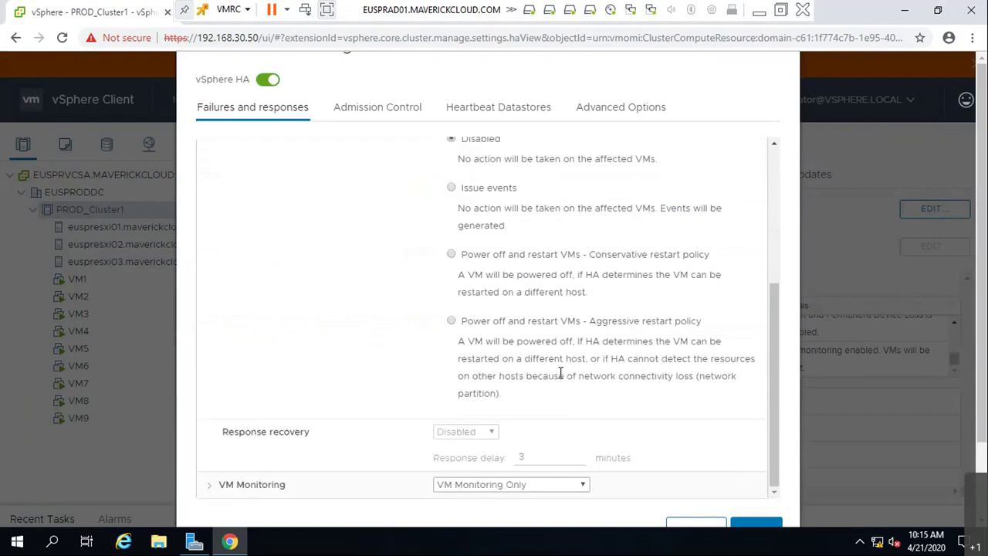
pyautogui.scroll(2, 561, 375)
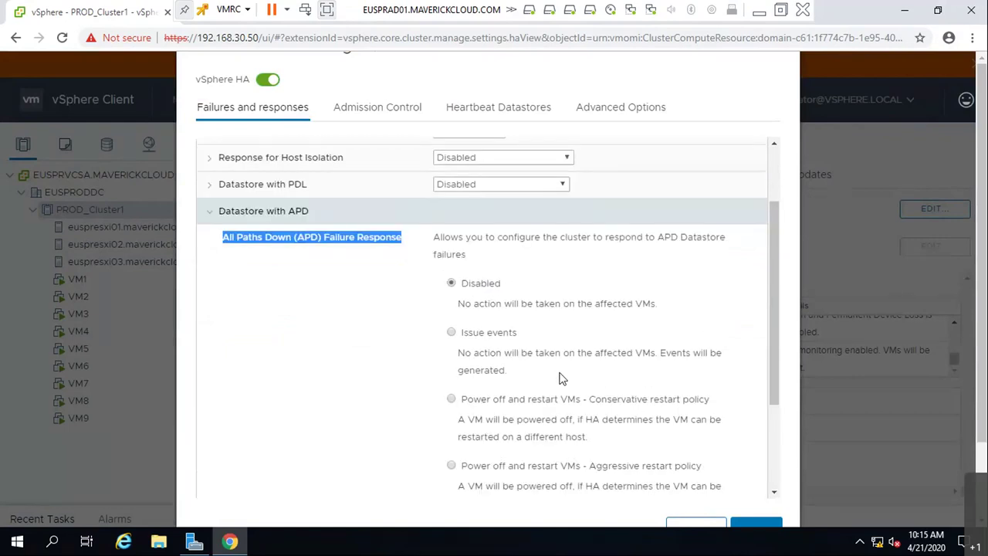
pyautogui.click(453, 400)
pyautogui.scroll(-2, 641, 429)
pyautogui.scroll(3, 589, 375)
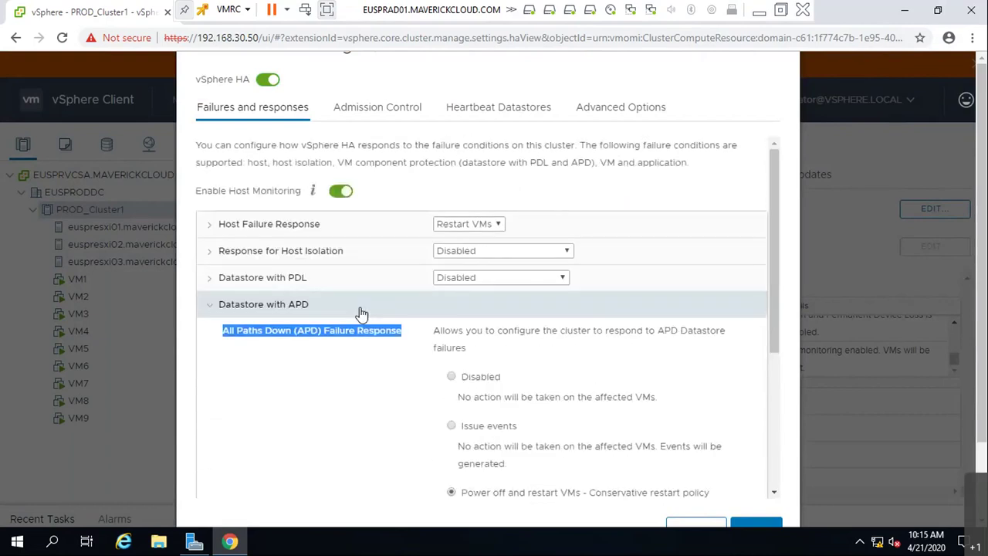
# Try Power off and restart VMs for the Datastore with PDL failure response, choose Issue events instead, and collapse both datastore sections.
pyautogui.click(207, 279)
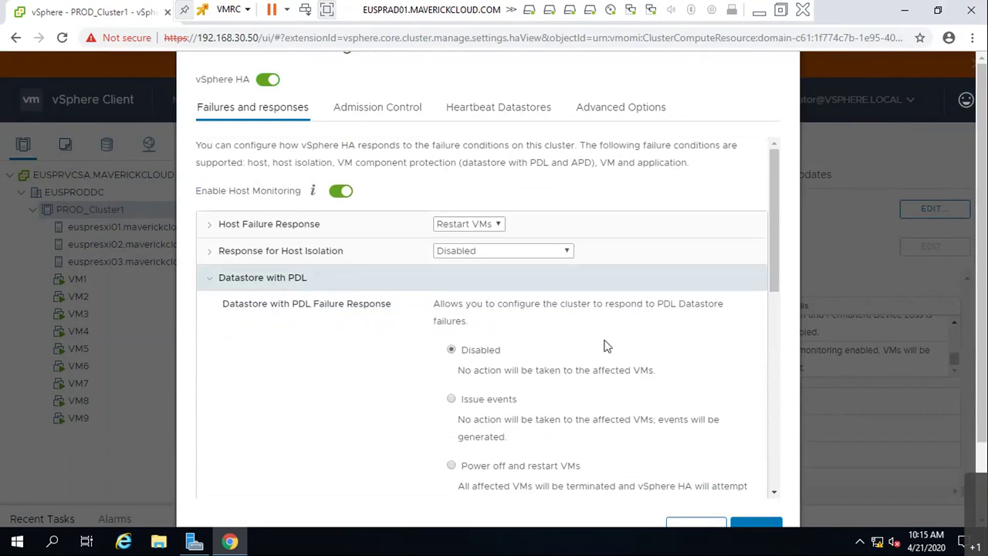
pyautogui.moveTo(293, 304); pyautogui.dragTo(418, 308)
pyautogui.scroll(-1, 578, 351)
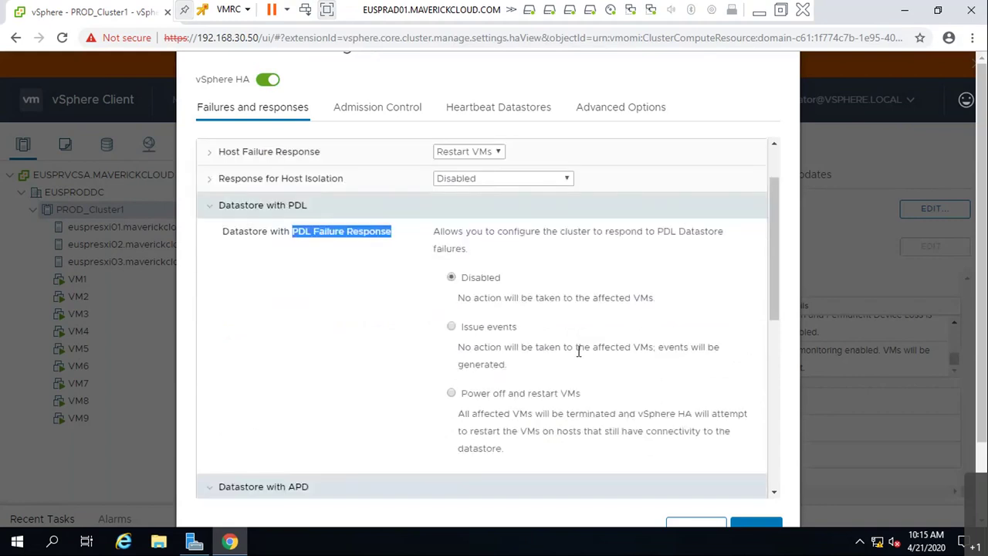
pyautogui.click(506, 397)
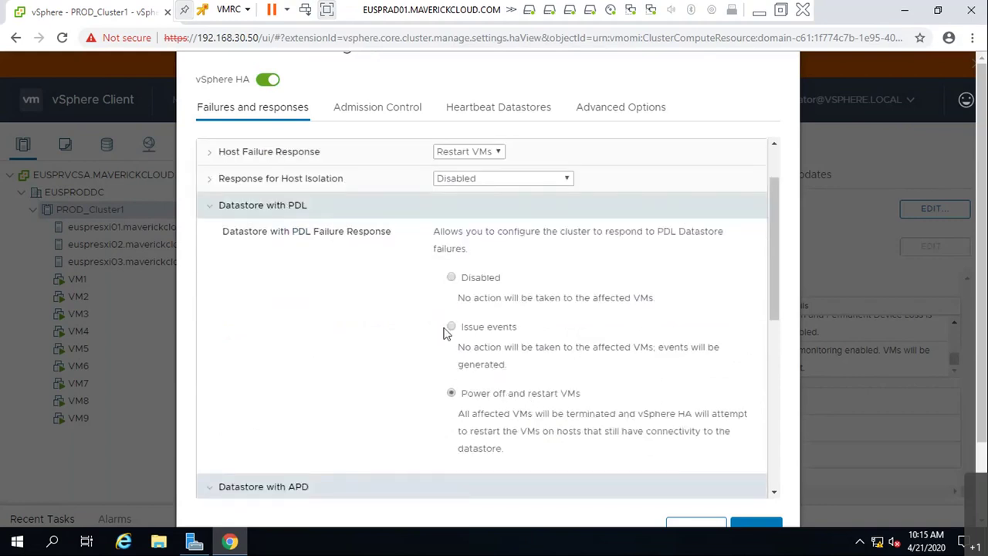
pyautogui.press('Up')
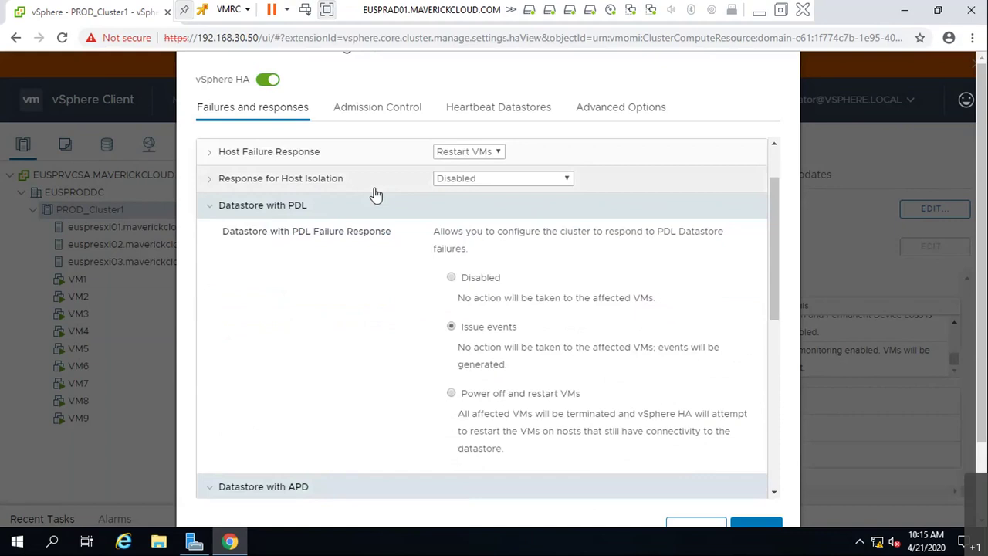
pyautogui.click(207, 213)
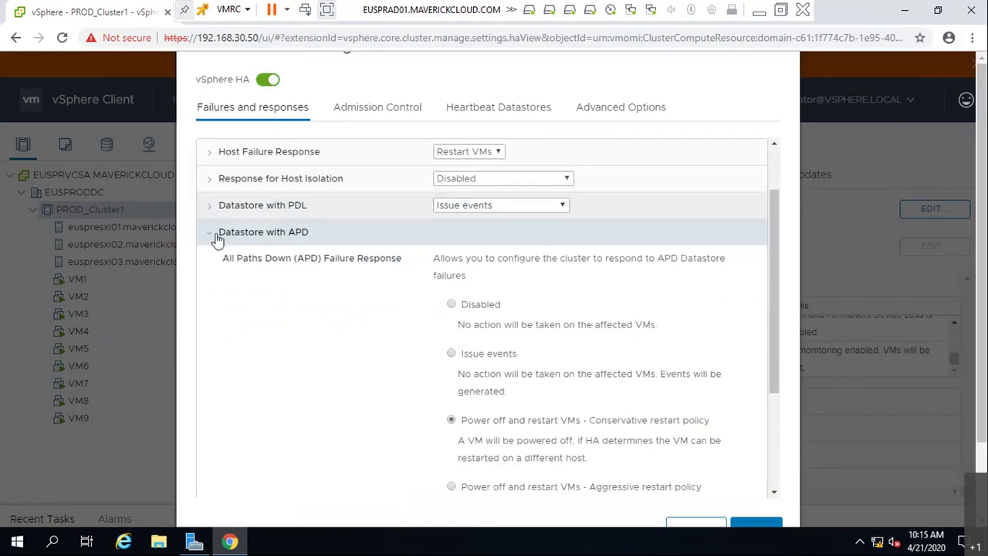
pyautogui.click(212, 230)
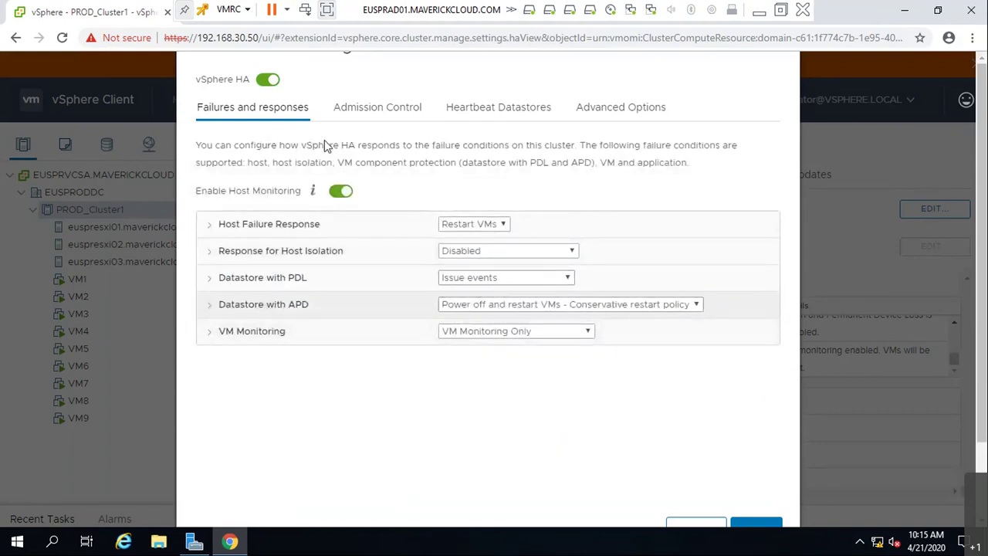
# Examine the host isolation response options in the HA settings and close the settings without saving.
pyautogui.click(265, 339)
pyautogui.click(208, 332)
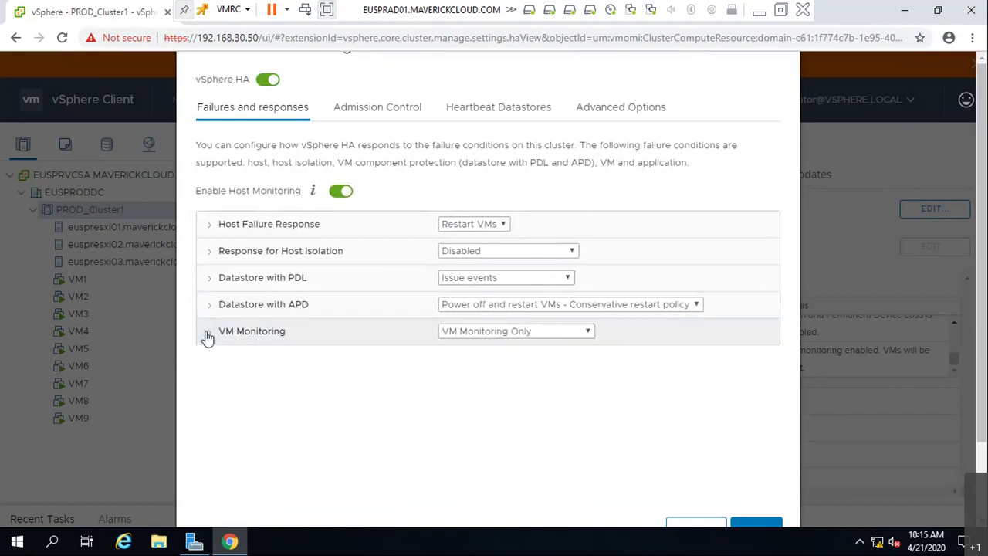
pyautogui.click(210, 258)
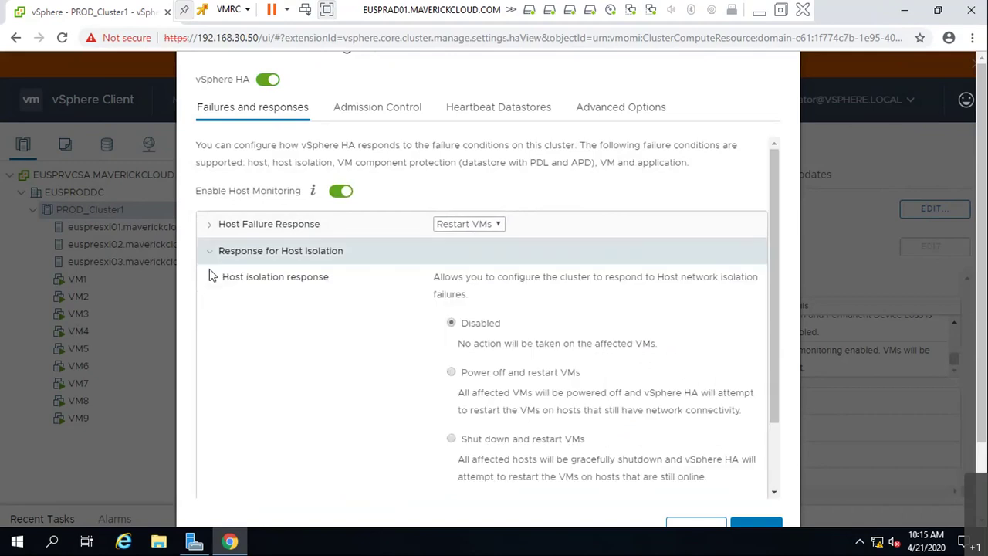
pyautogui.moveTo(259, 278); pyautogui.dragTo(337, 279)
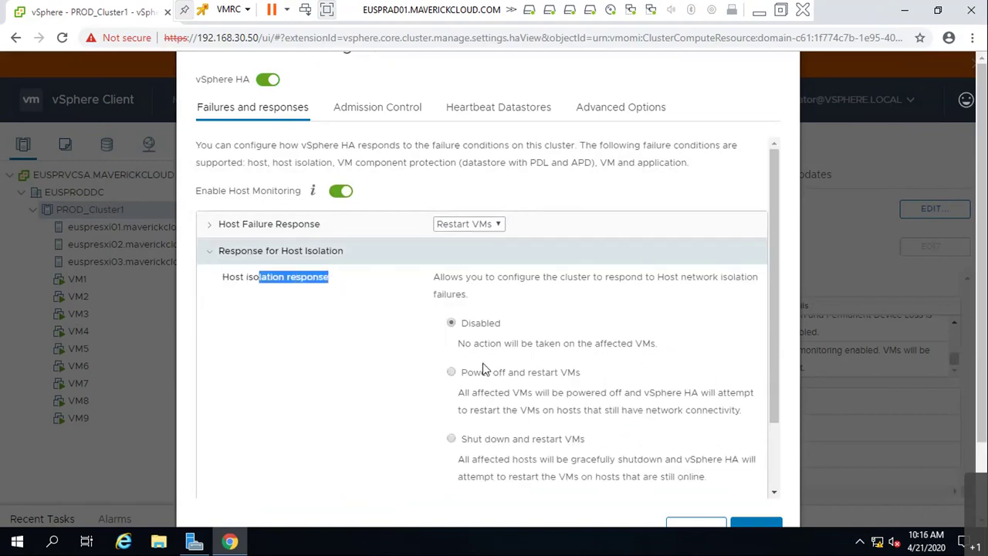
pyautogui.scroll(-1, 482, 366)
pyautogui.scroll(1, 486, 355)
pyautogui.scroll(-3, 496, 275)
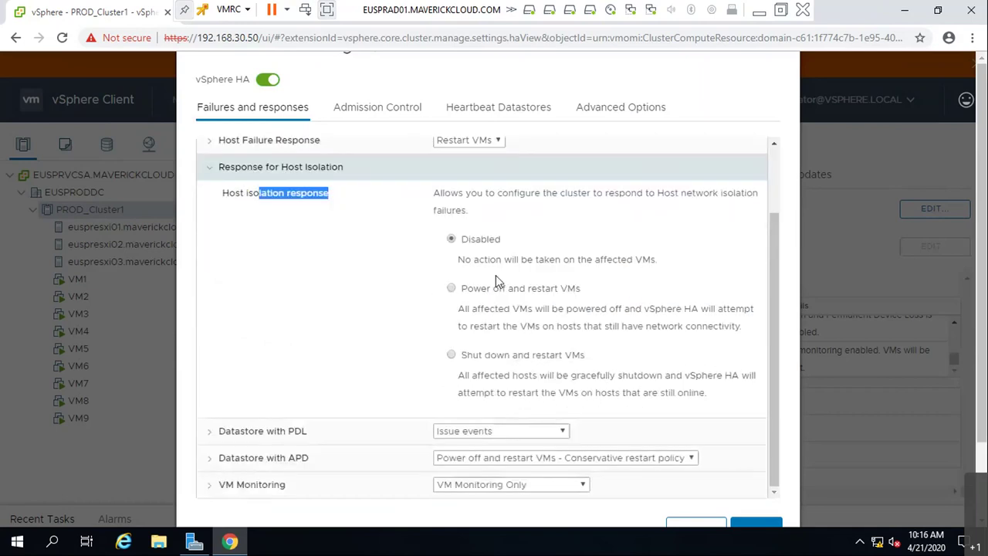
pyautogui.scroll(1, 495, 275)
pyautogui.scroll(1, 502, 286)
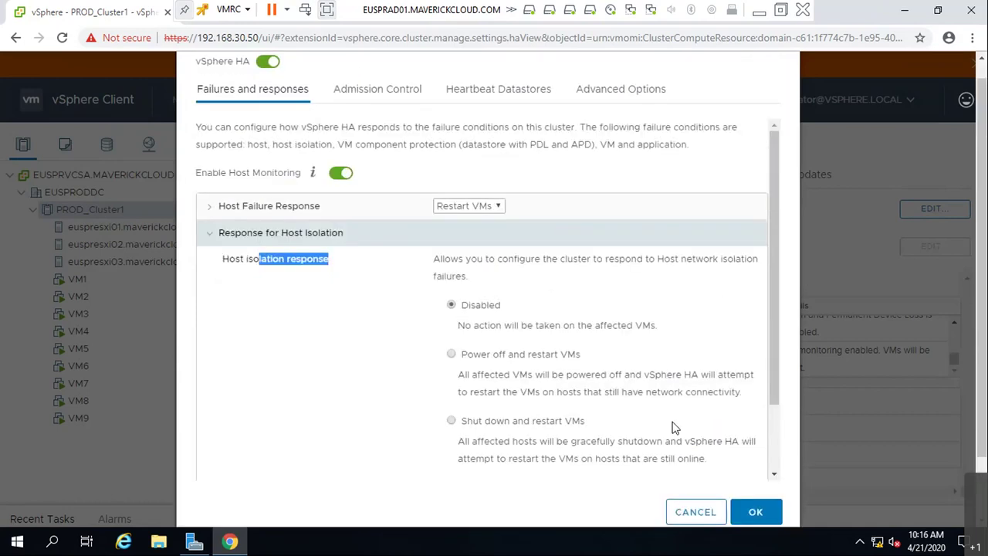
pyautogui.click(695, 512)
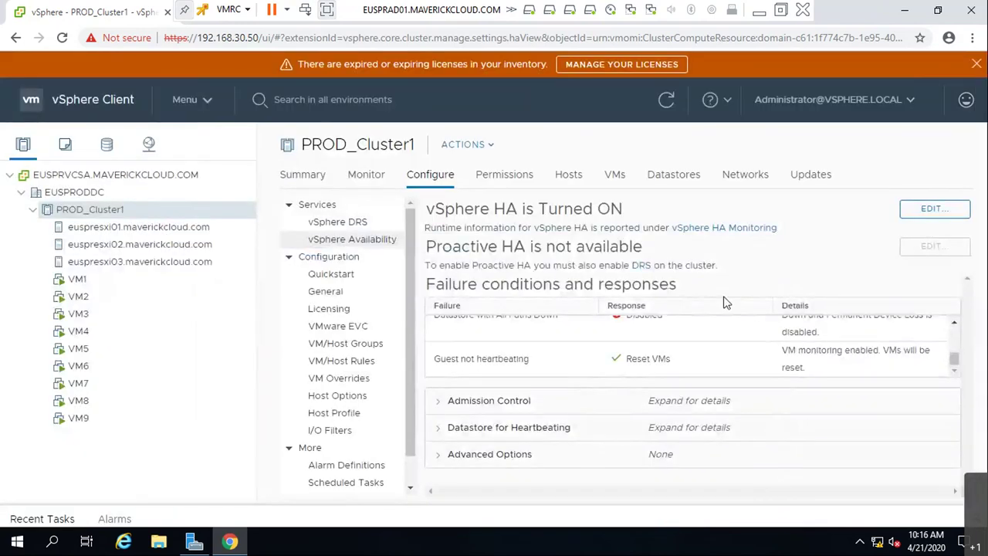
# Review the vSphere HA monitoring summary for PROD_Cluster1, including its hosts, protected virtual machines and advanced runtime info.
pyautogui.scroll(3, 726, 324)
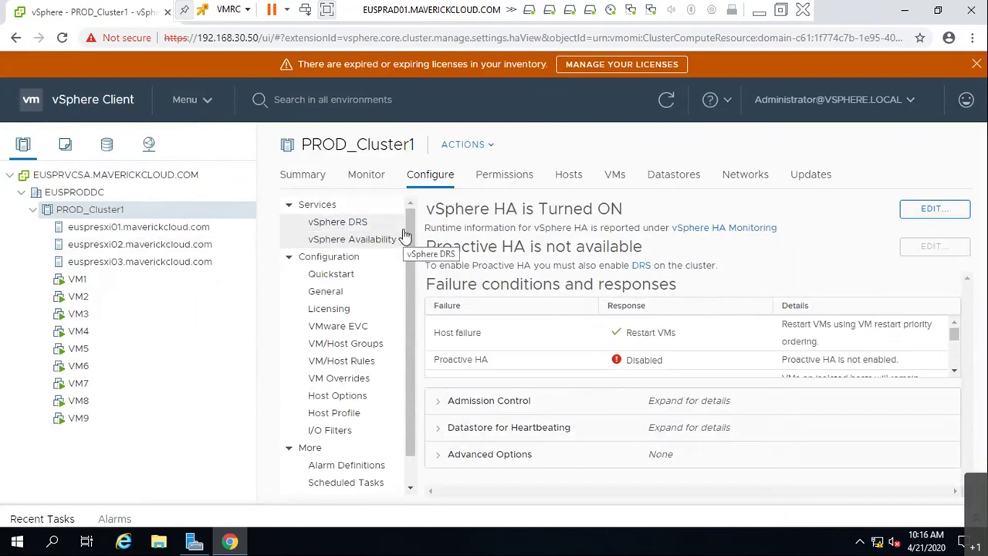
pyautogui.scroll(-1, 382, 340)
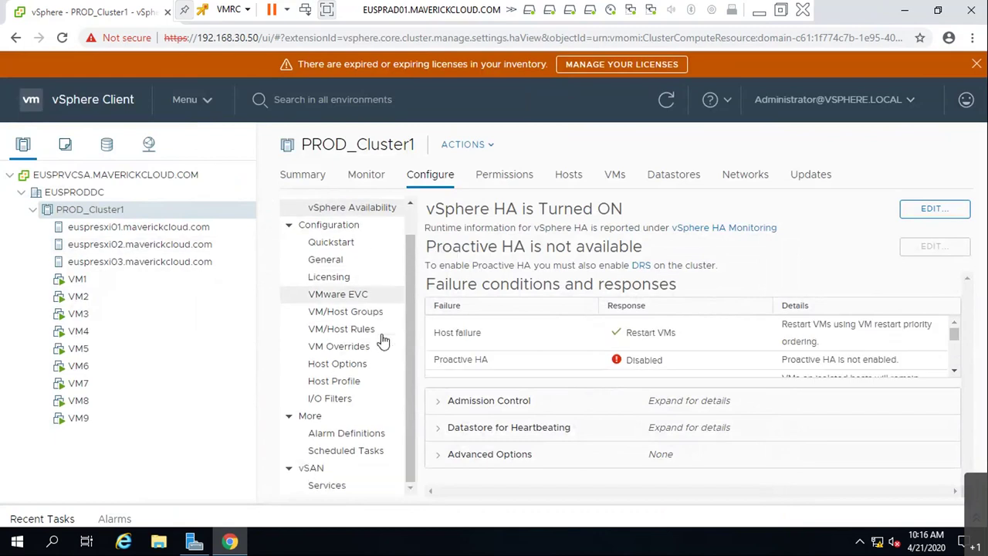
pyautogui.scroll(1, 381, 341)
pyautogui.click(355, 179)
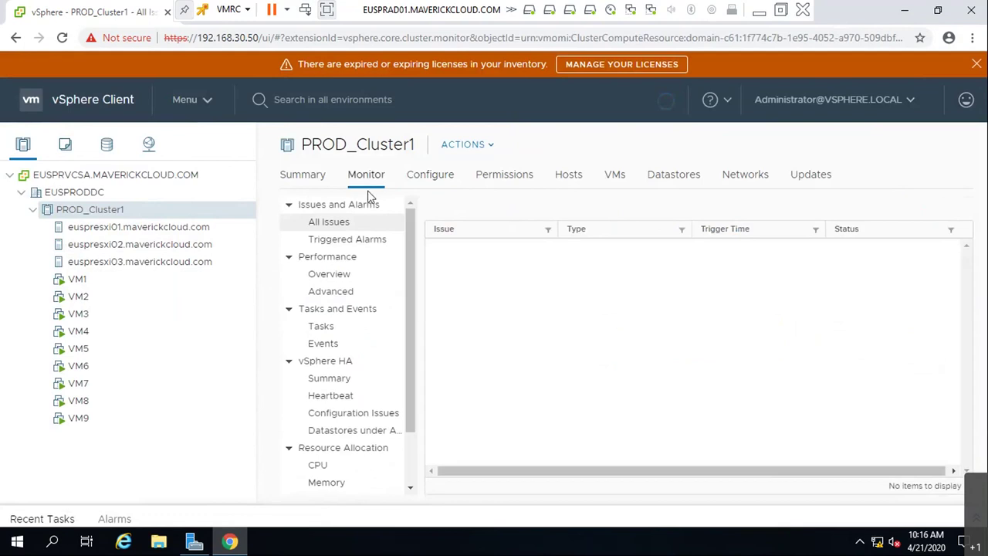
pyautogui.click(344, 378)
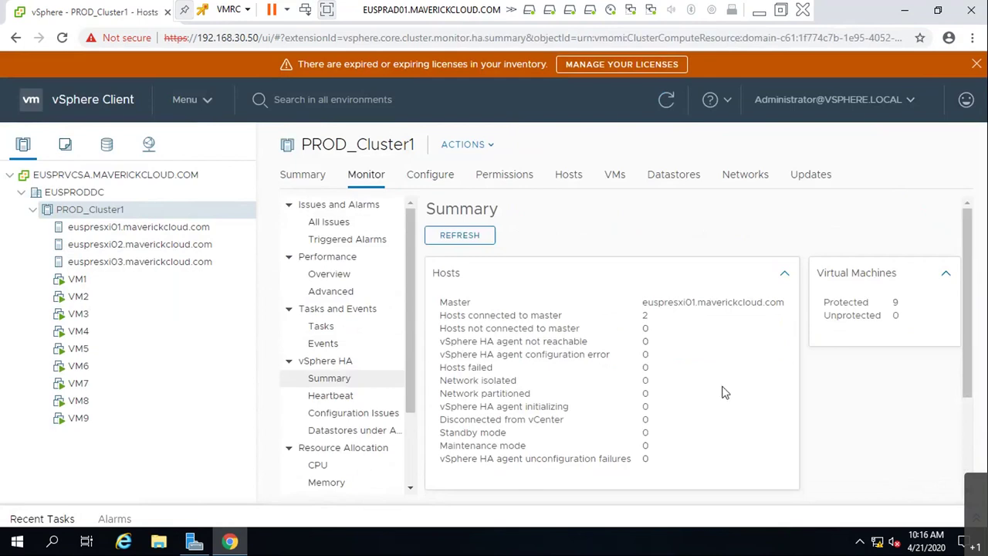
pyautogui.scroll(-3, 557, 414)
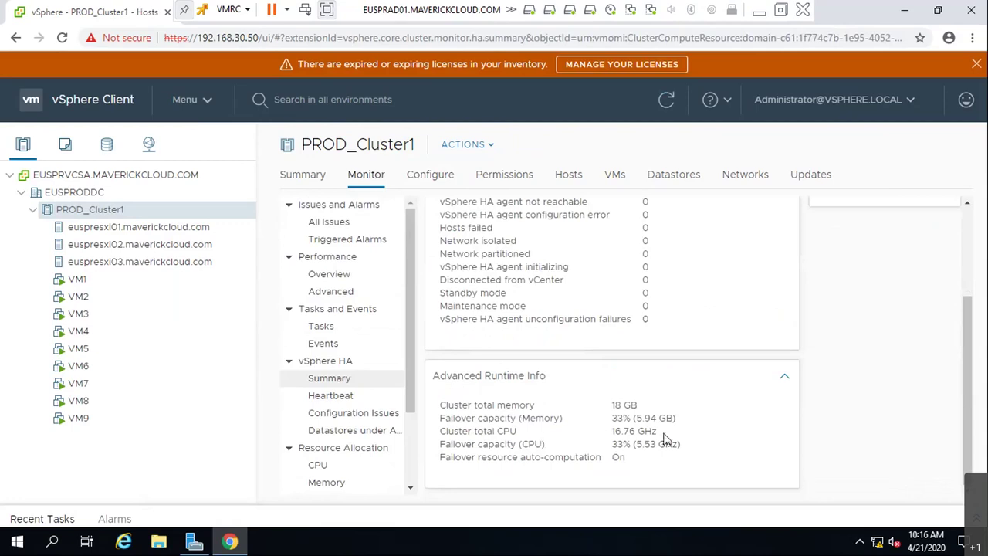
pyautogui.scroll(2, 537, 254)
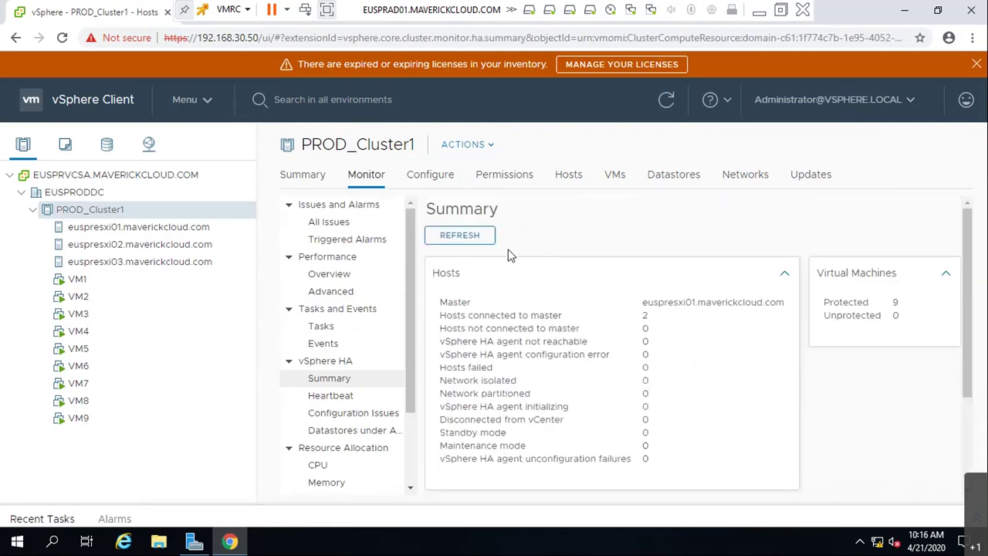
# Reopen the cluster's HA settings and set the admission control host failover capacity definition to Disabled.
pyautogui.click(430, 175)
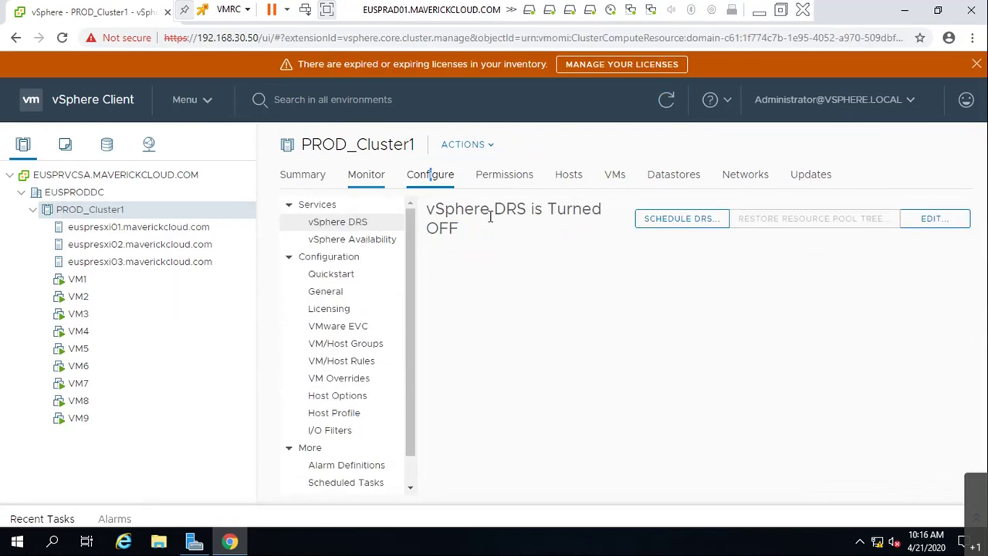
pyautogui.click(379, 240)
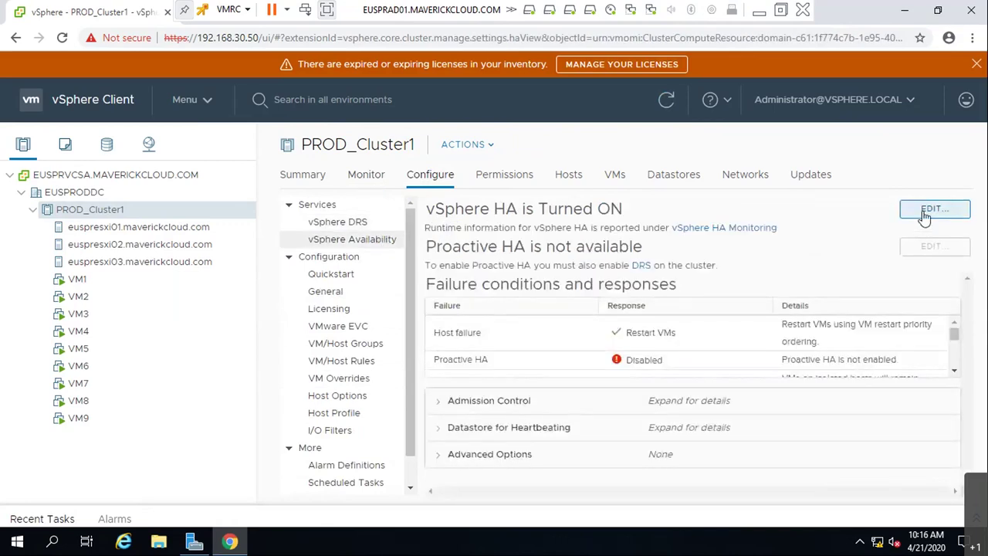
pyautogui.click(925, 213)
pyautogui.click(378, 108)
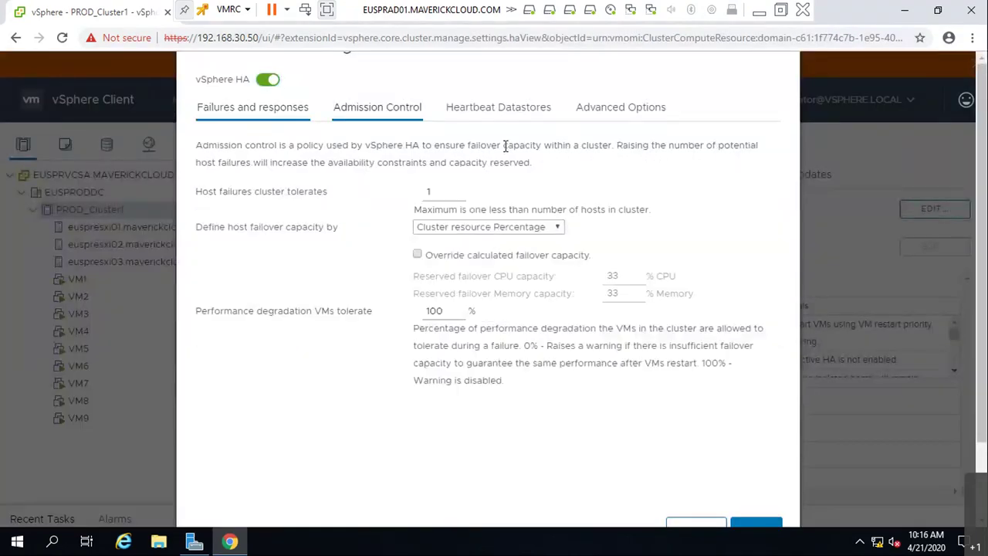
pyautogui.click(418, 256)
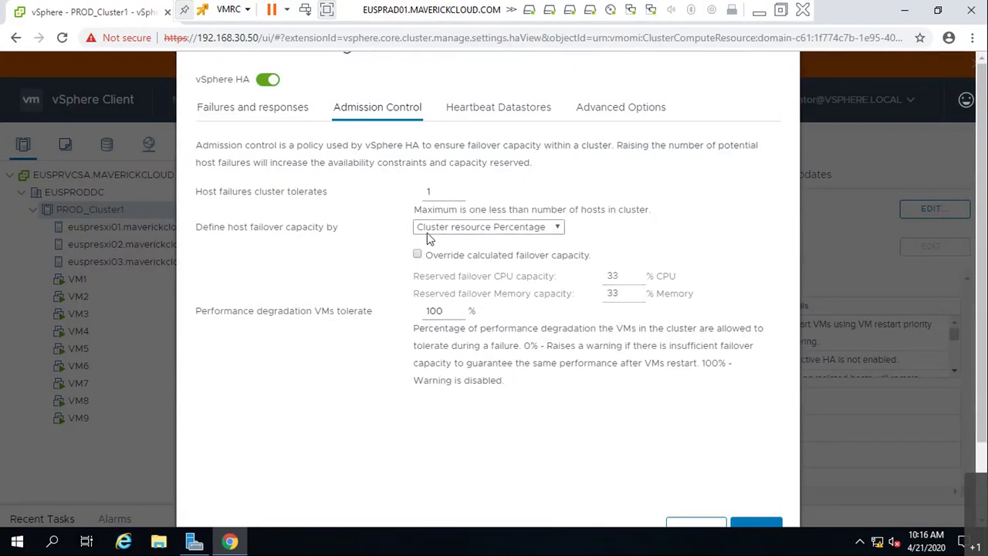
pyautogui.click(428, 229)
pyautogui.click(442, 240)
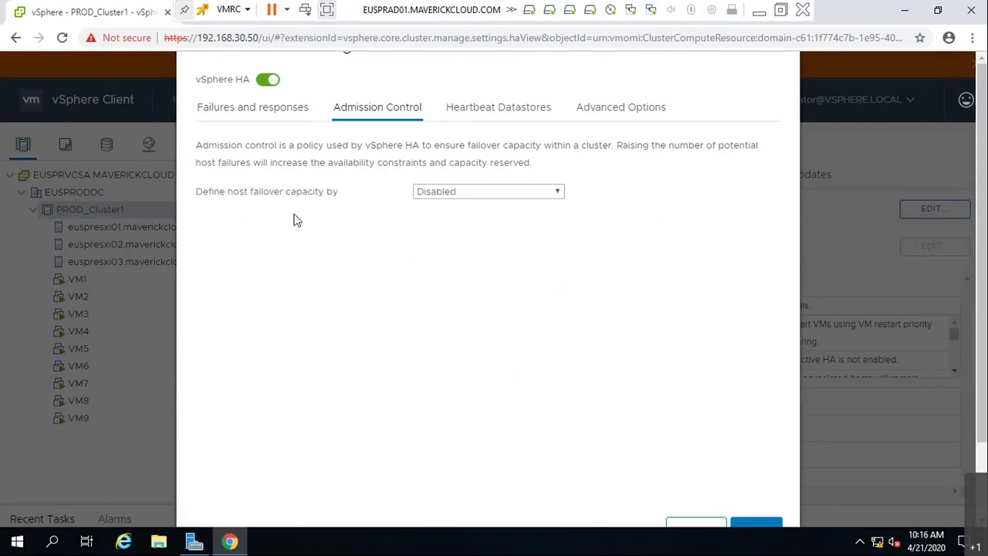
# Define the host failover capacity by Cluster resource Percentage and save the HA settings.
pyautogui.click(461, 194)
pyautogui.click(454, 207)
pyautogui.click(455, 193)
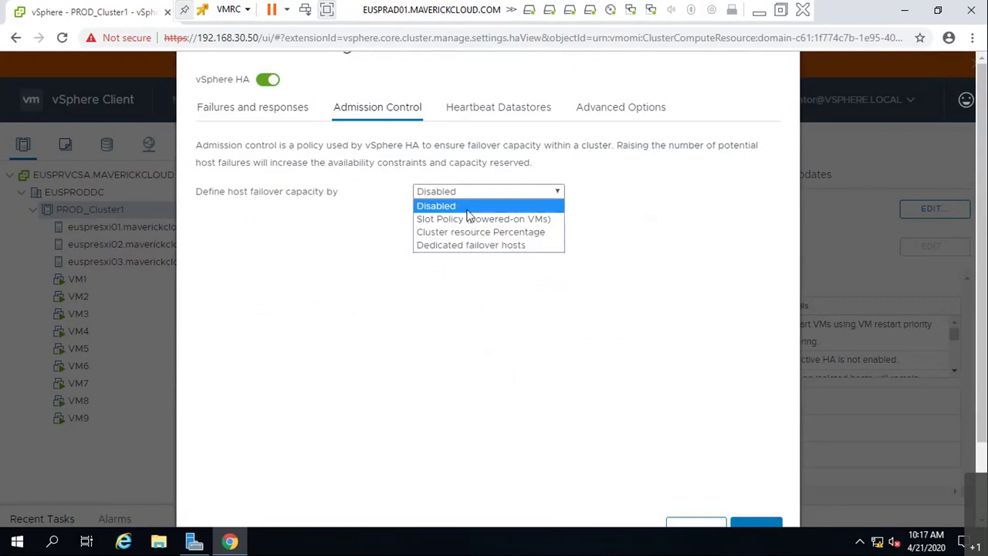
pyautogui.click(437, 206)
pyautogui.click(440, 191)
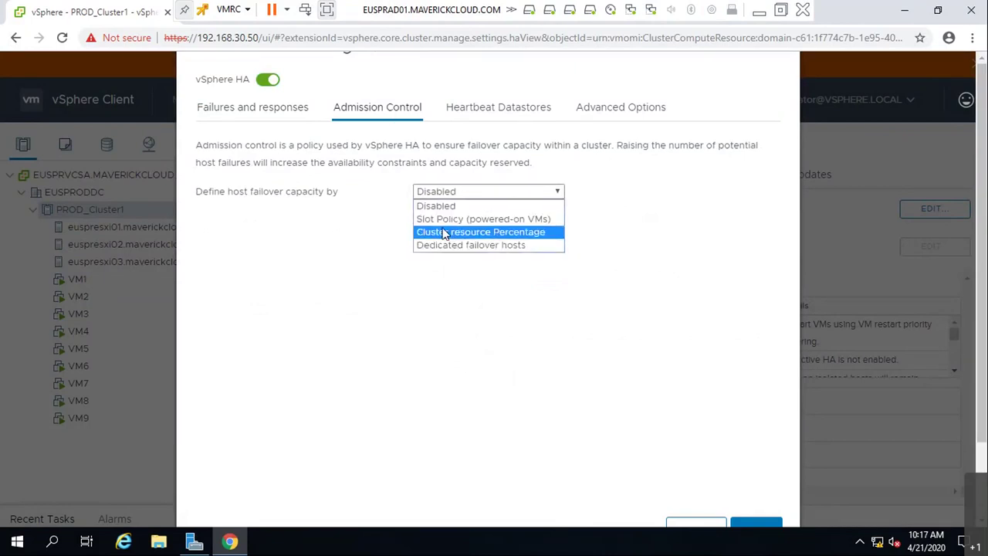
pyautogui.click(444, 233)
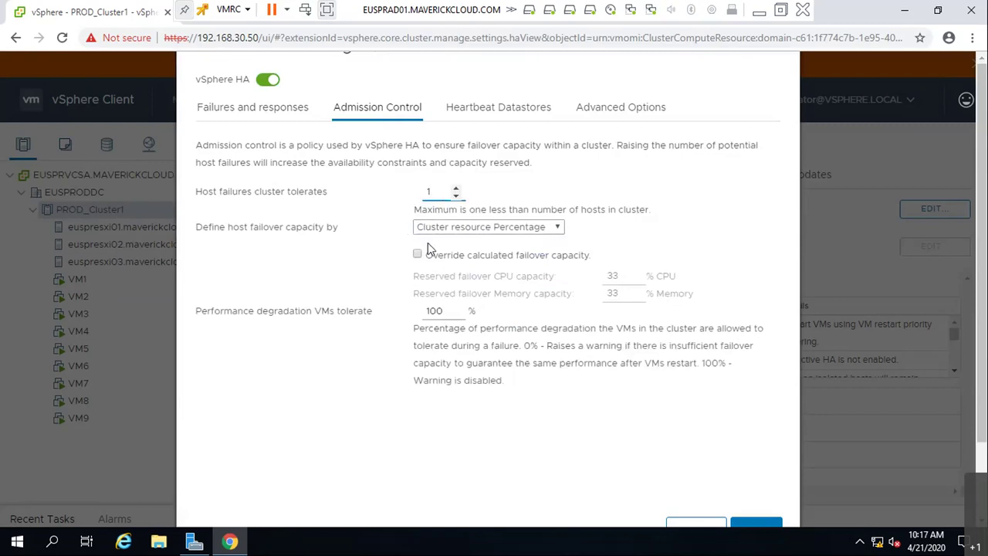
pyautogui.click(751, 524)
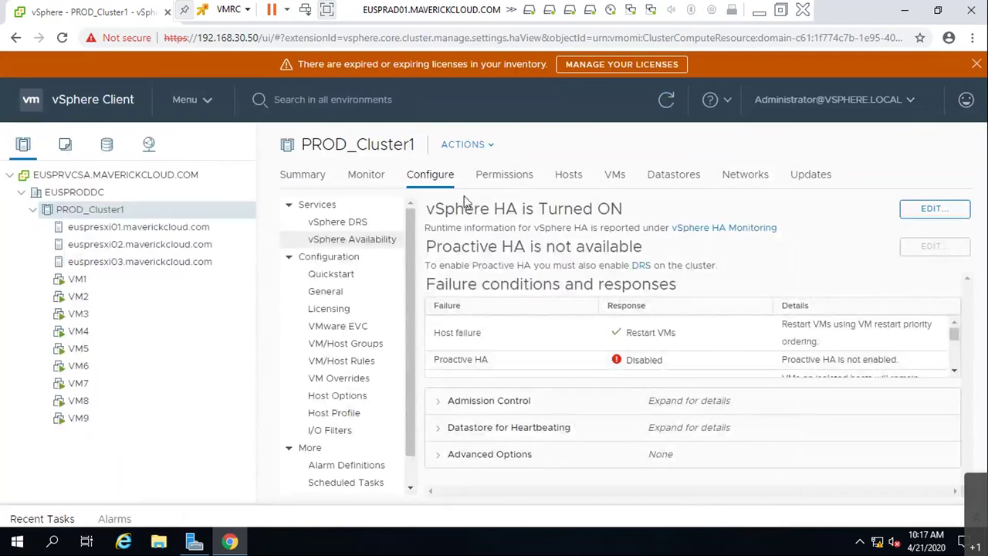
# Check the configuration parameters under the cluster's HA Advanced Options and collapse the section.
pyautogui.click(457, 454)
pyautogui.scroll(-2, 691, 430)
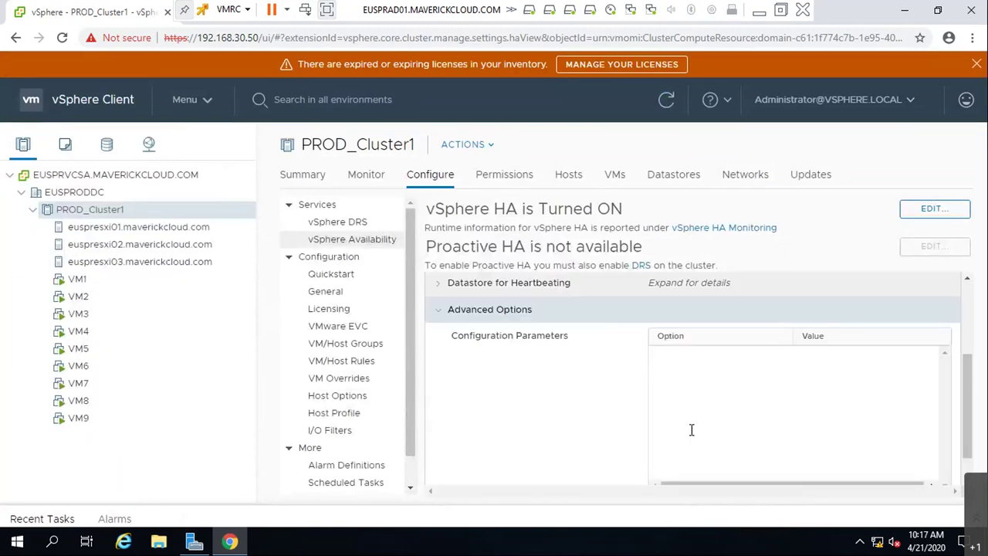
pyautogui.scroll(2, 692, 430)
pyautogui.click(444, 456)
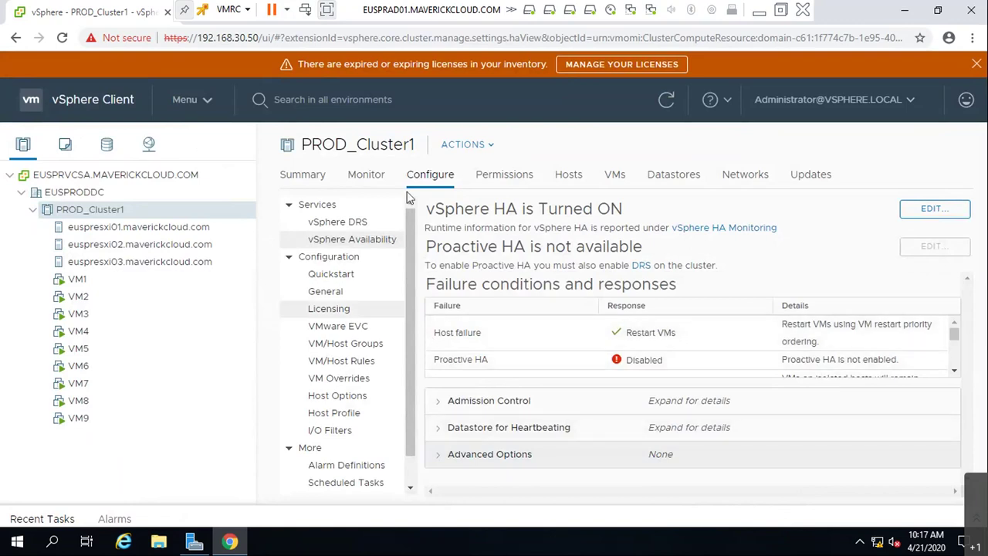
# Return to the cluster's vSphere HA monitoring summary and collapse the Hosts details to view the advanced runtime info.
pyautogui.click(360, 175)
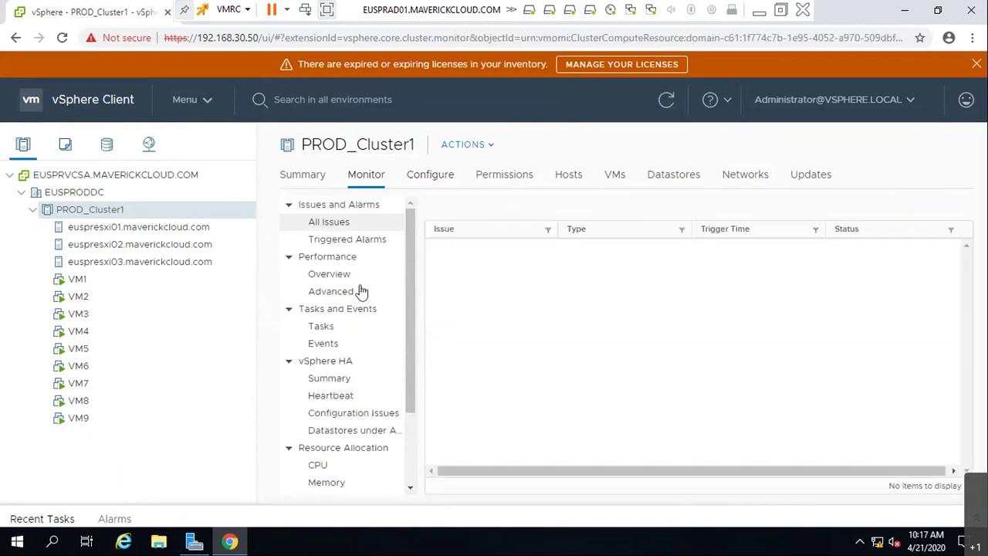
pyautogui.click(347, 380)
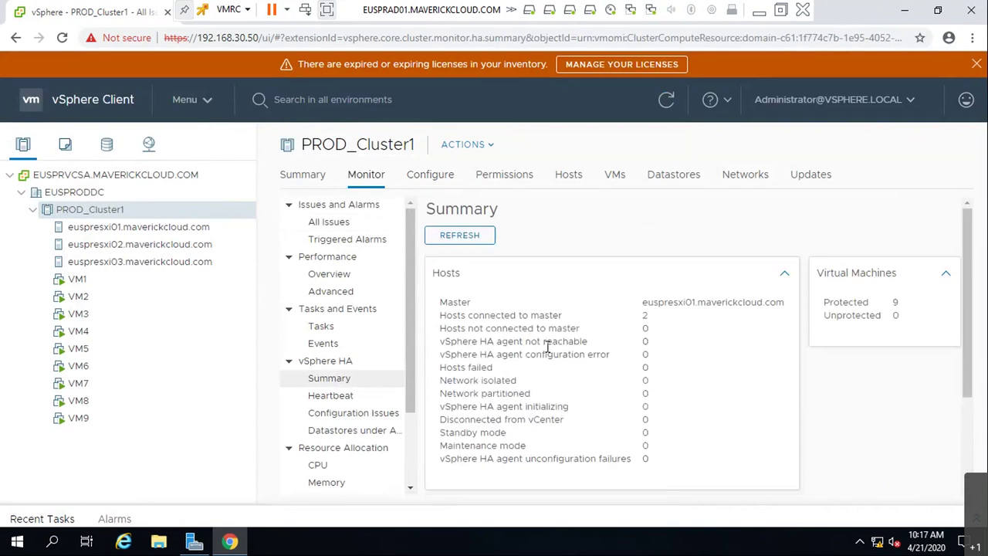
pyautogui.click(784, 273)
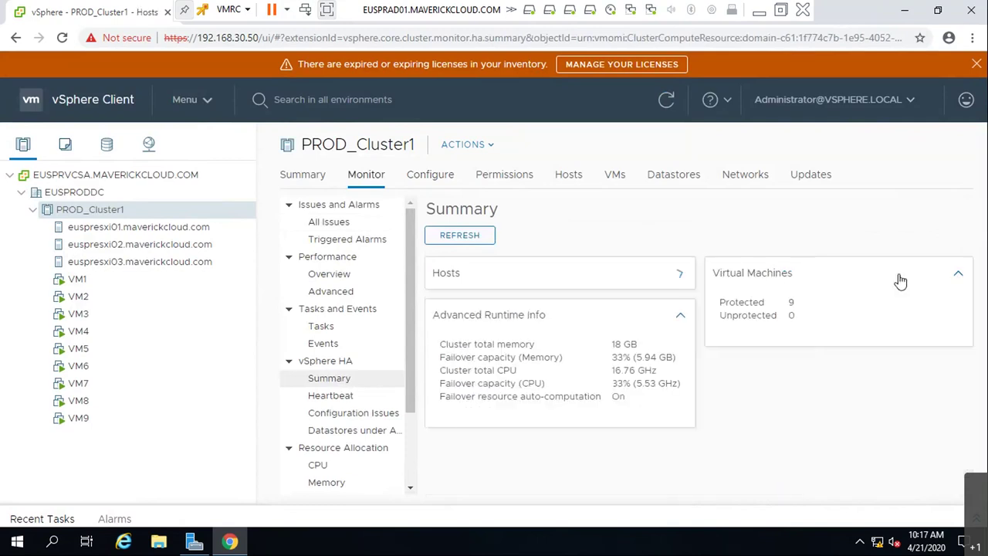
# Collapse the remaining HA summary sections and check the Heartbeat, Configuration Issues and Datastores under APD or PDL pages.
pyautogui.click(956, 274)
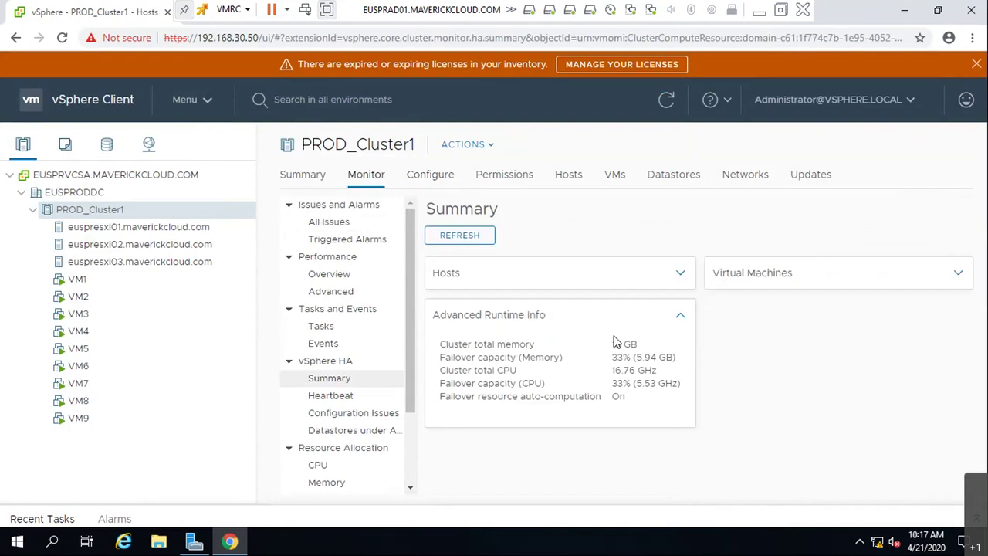
pyautogui.click(682, 321)
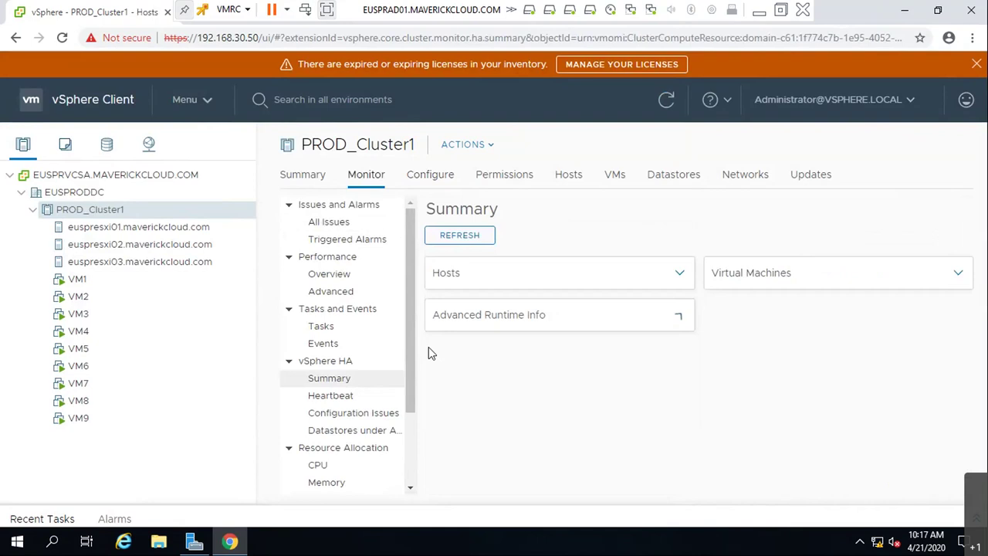
pyautogui.click(348, 397)
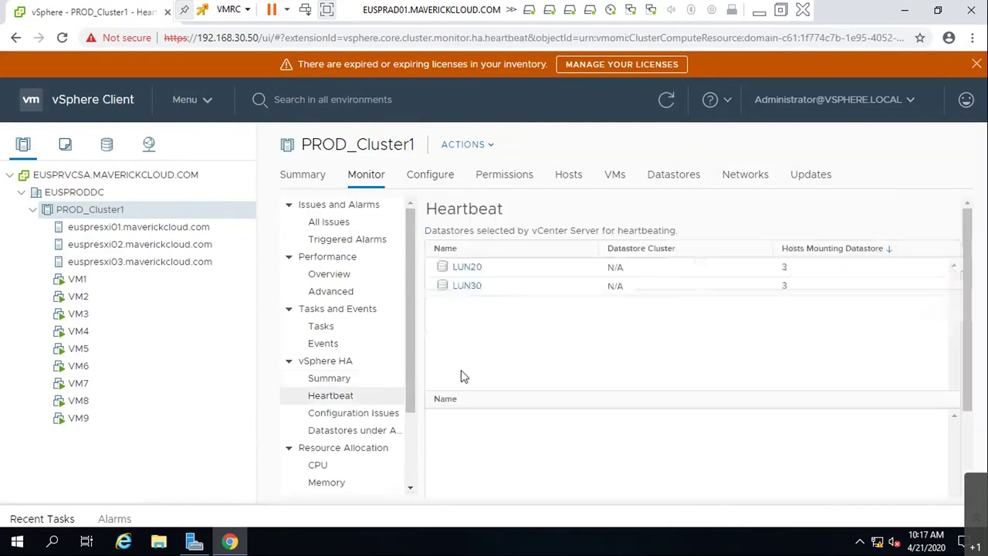
pyautogui.click(351, 413)
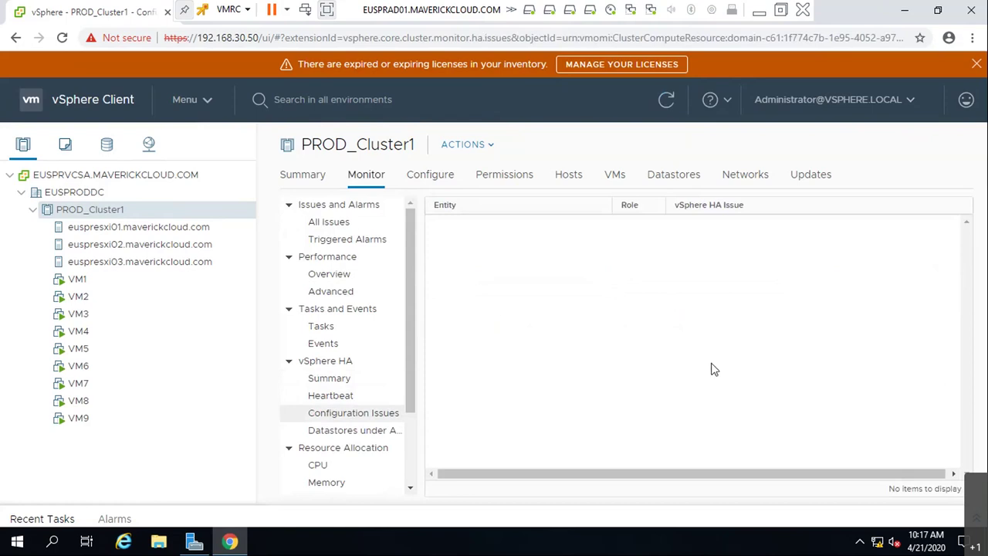
pyautogui.click(356, 430)
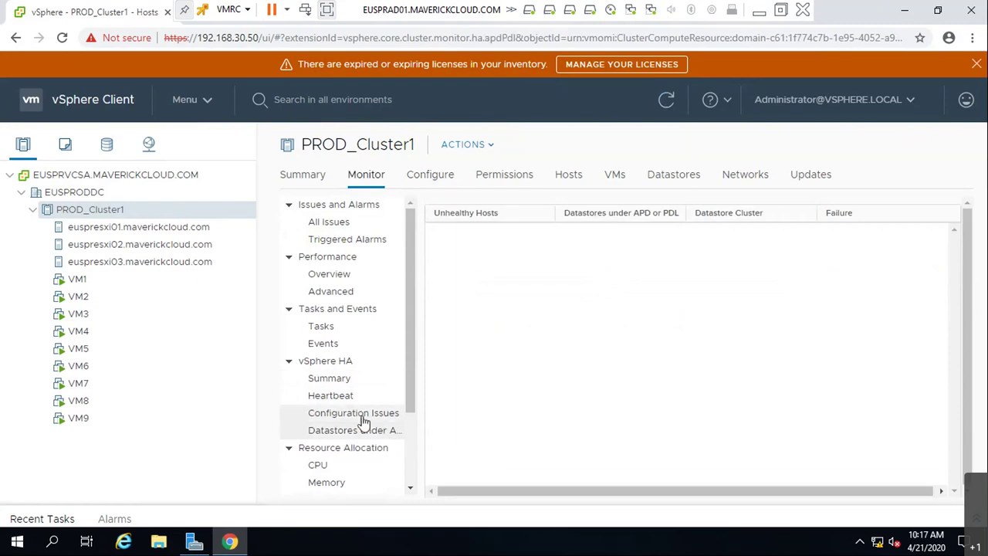
# Collapse all of the cluster's monitoring categories and expand only vSphere HA to show its pages.
pyautogui.click(347, 364)
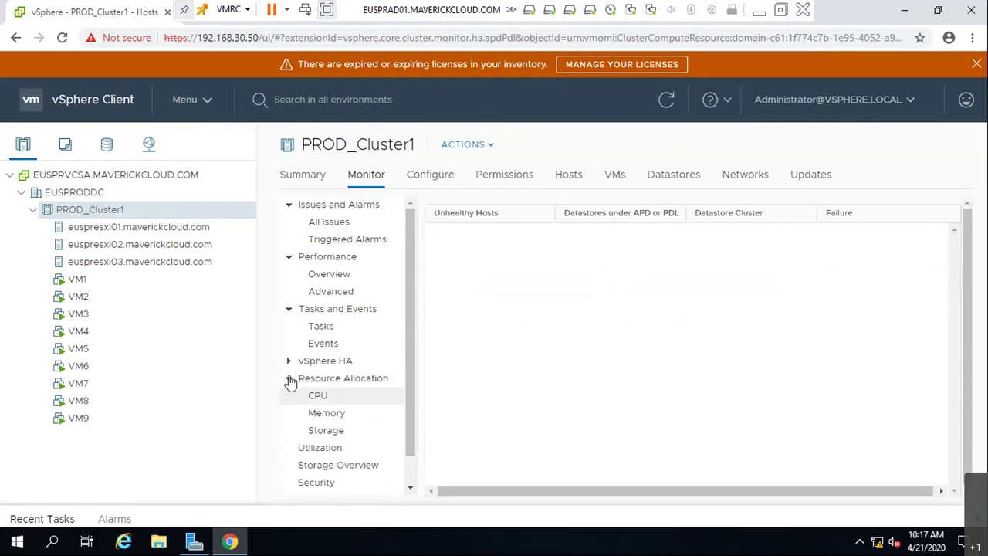
pyautogui.click(290, 379)
pyautogui.click(290, 447)
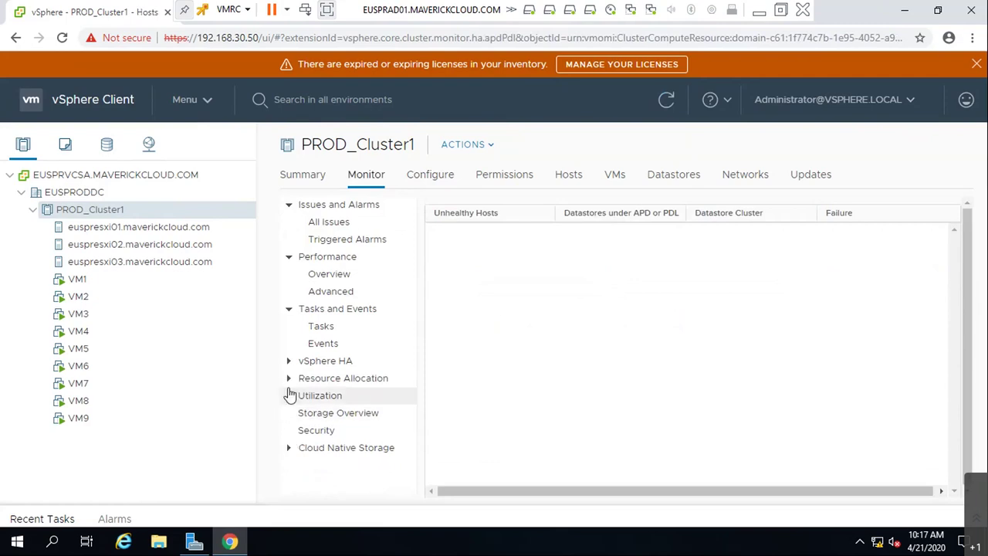
pyautogui.click(291, 309)
pyautogui.click(289, 257)
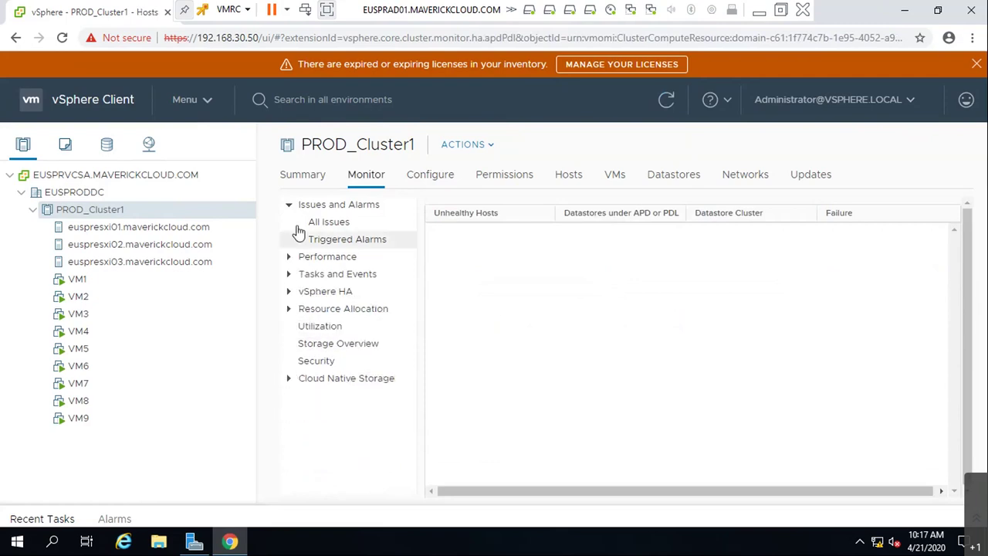
pyautogui.click(288, 205)
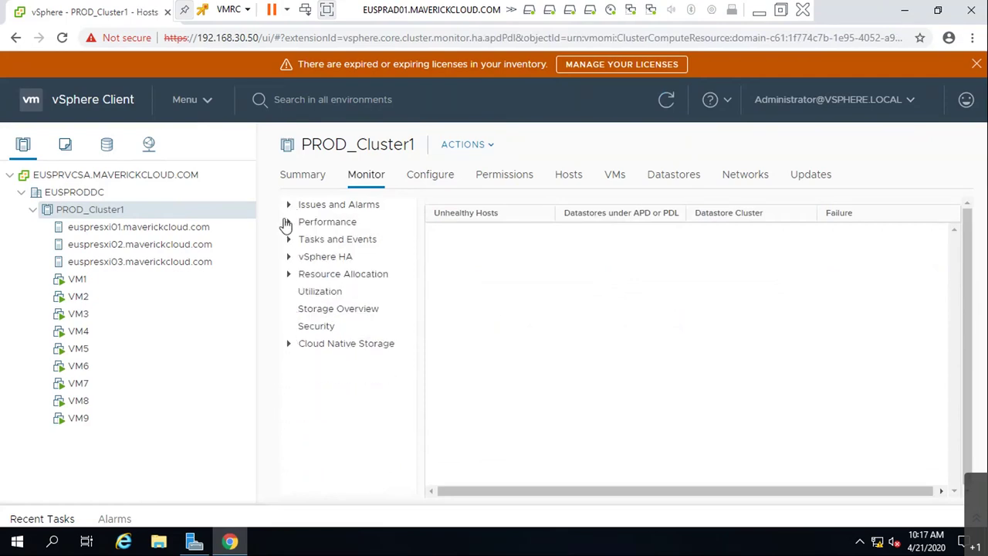
pyautogui.click(302, 257)
pyautogui.click(325, 276)
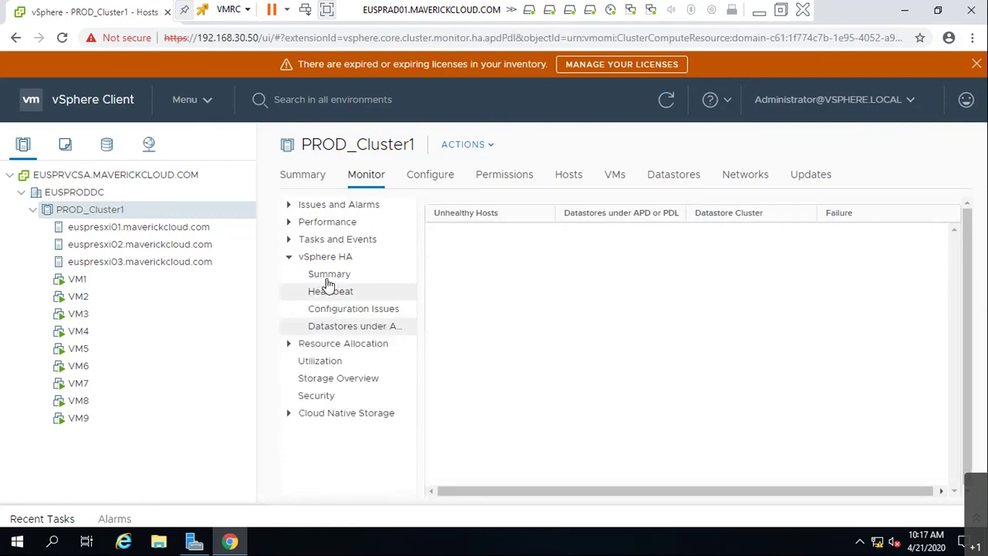
# Open the cluster's overall summary and expand the vSphere HA details to review the failover reservations and monitoring status.
pyautogui.click(312, 175)
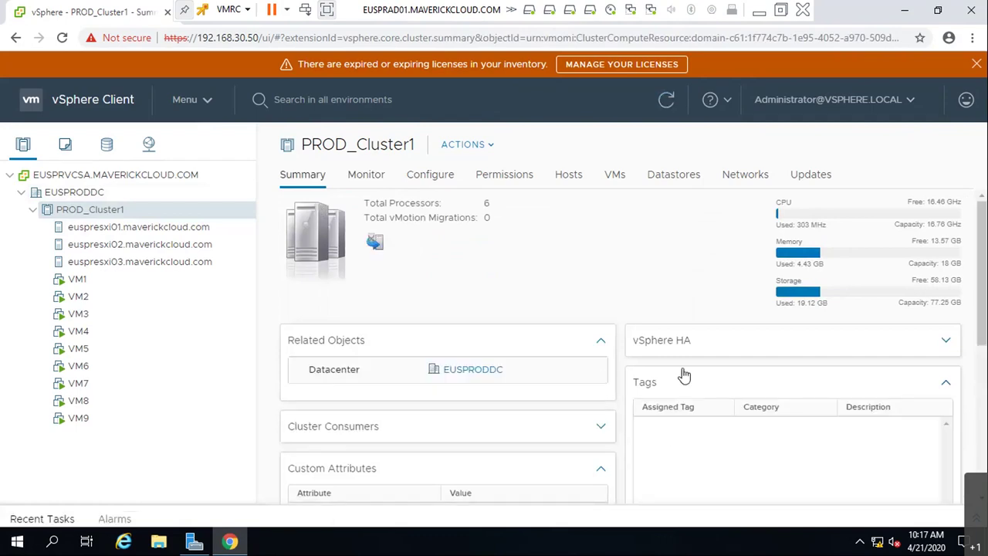
pyautogui.click(831, 352)
pyautogui.scroll(-2, 846, 373)
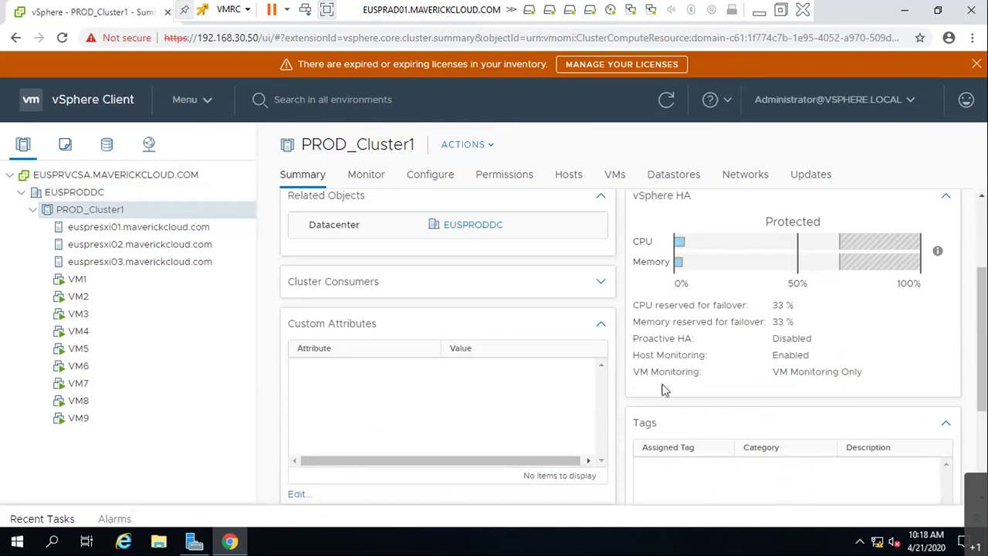
pyautogui.scroll(2, 780, 369)
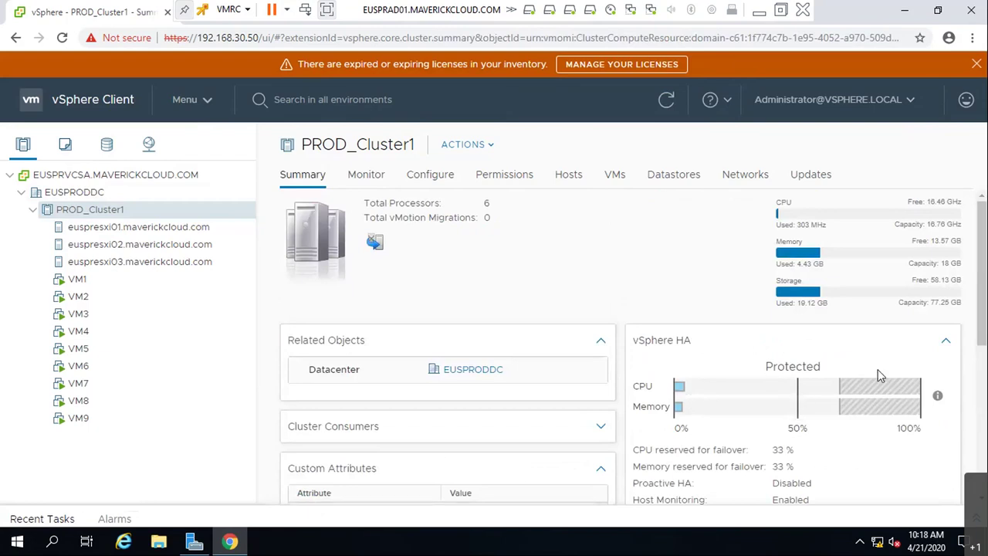
pyautogui.scroll(-1, 877, 369)
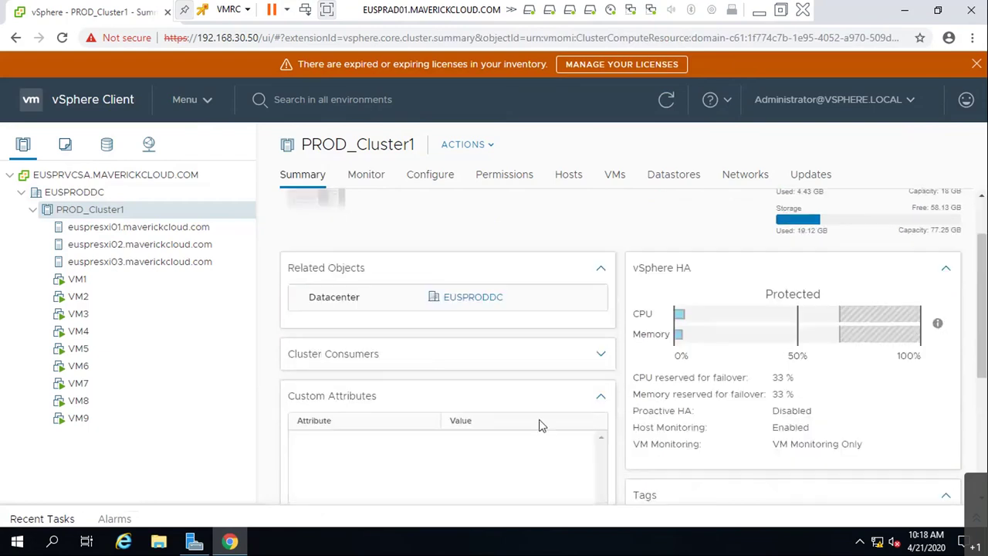
# Review the rest of the cluster summary, expanding the Cluster Resources and Cluster Consumers details.
pyautogui.scroll(-3, 540, 423)
pyautogui.scroll(-1, 540, 425)
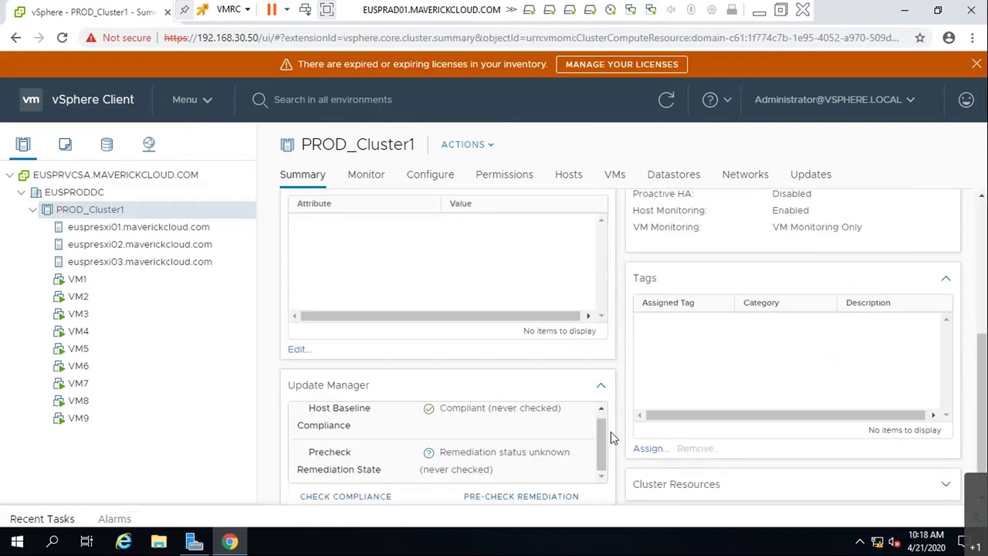
pyautogui.scroll(-1, 610, 431)
pyautogui.scroll(-1, 657, 394)
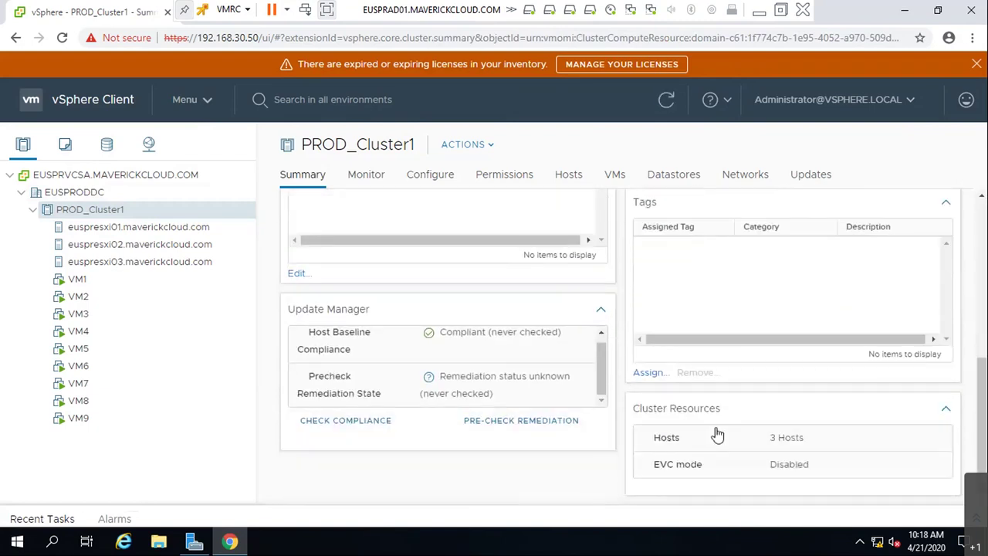
pyautogui.scroll(3, 600, 419)
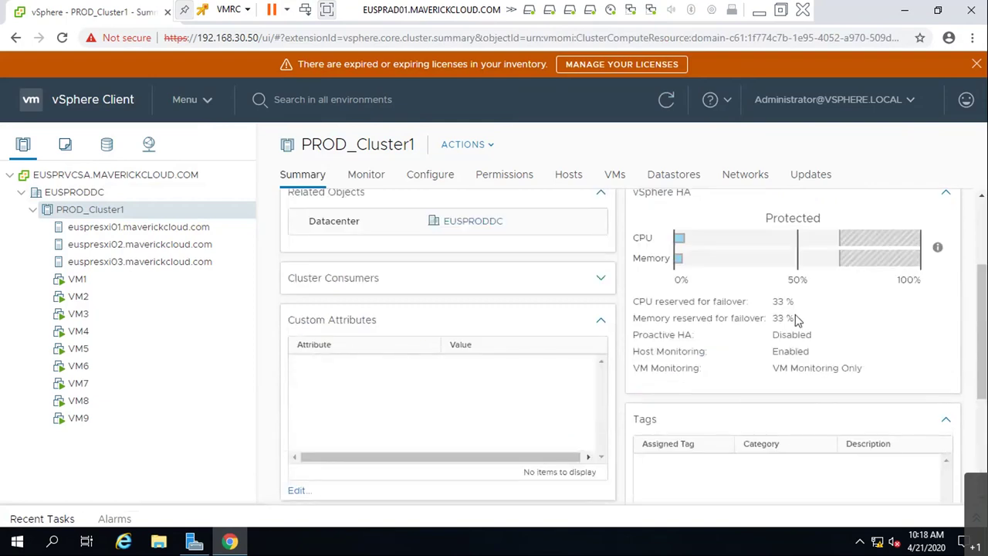
pyautogui.scroll(-2, 485, 390)
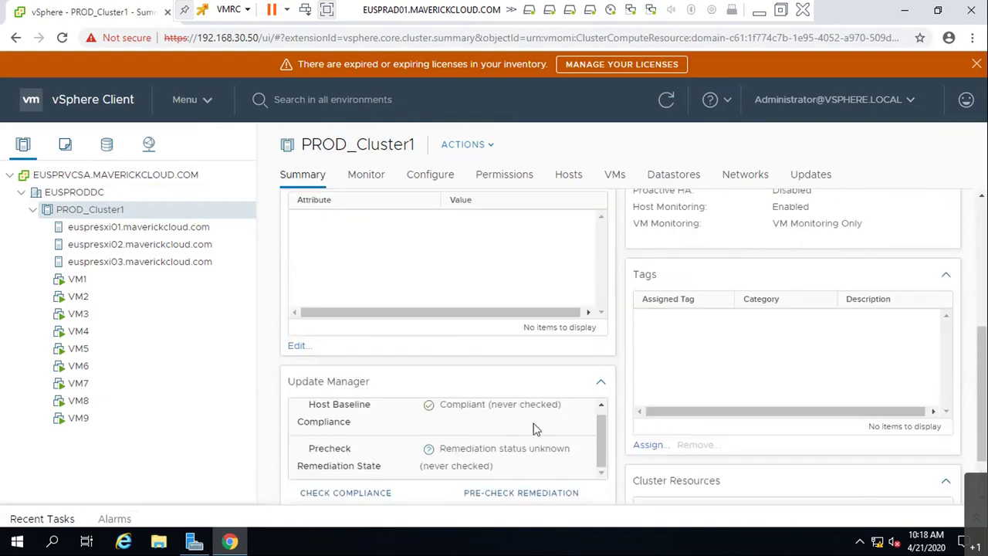
pyautogui.scroll(-1, 538, 429)
pyautogui.scroll(3, 539, 432)
pyautogui.scroll(1, 512, 375)
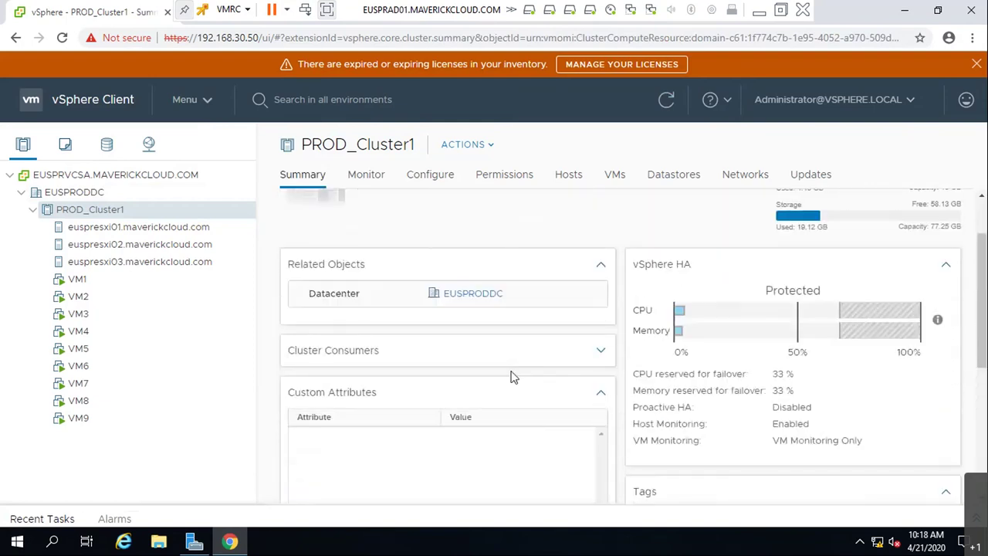
pyautogui.scroll(1, 467, 402)
pyautogui.click(542, 428)
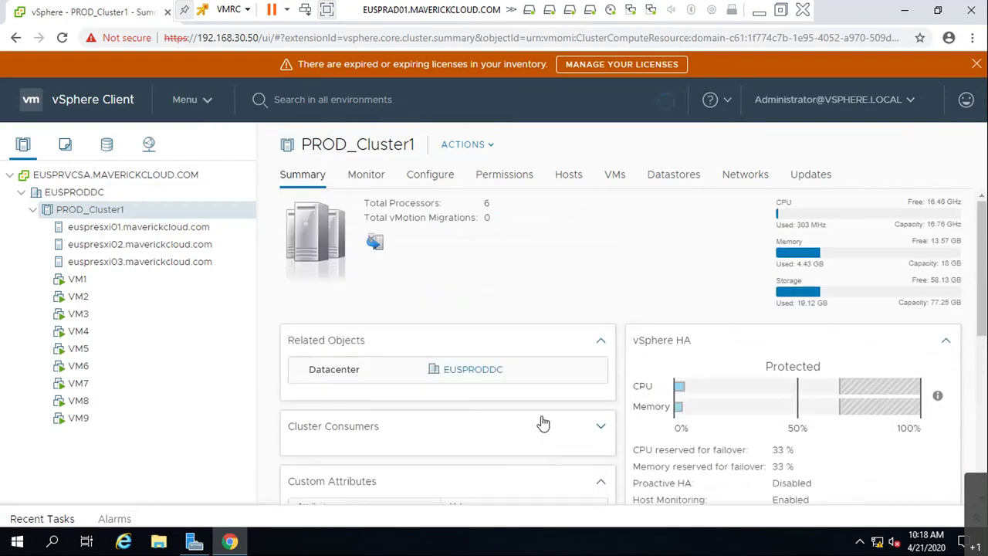
pyautogui.scroll(-3, 544, 423)
pyautogui.scroll(3, 543, 421)
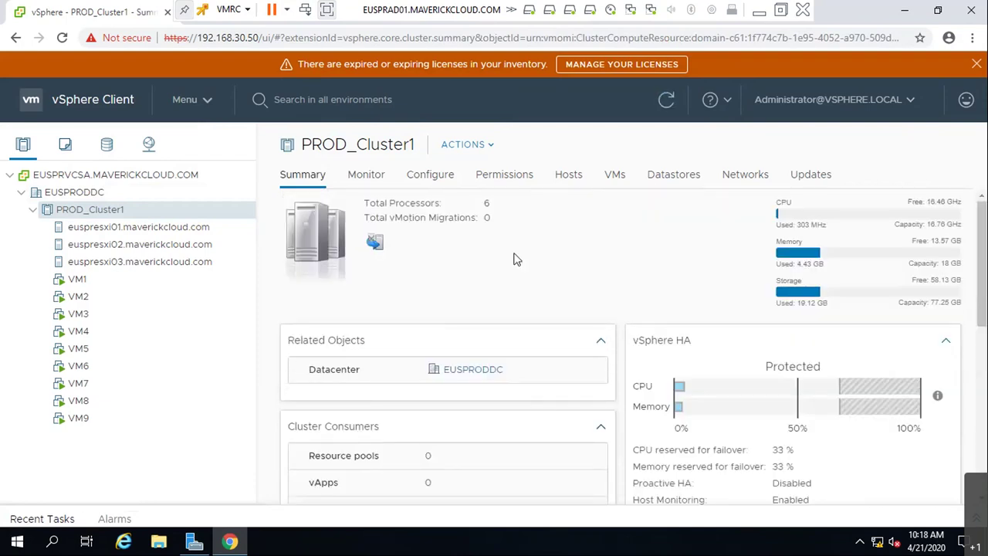
# Look through the cluster's configuration pages, including vSphere Availability, General, VMware EVC and vSAN Services.
pyautogui.click(425, 177)
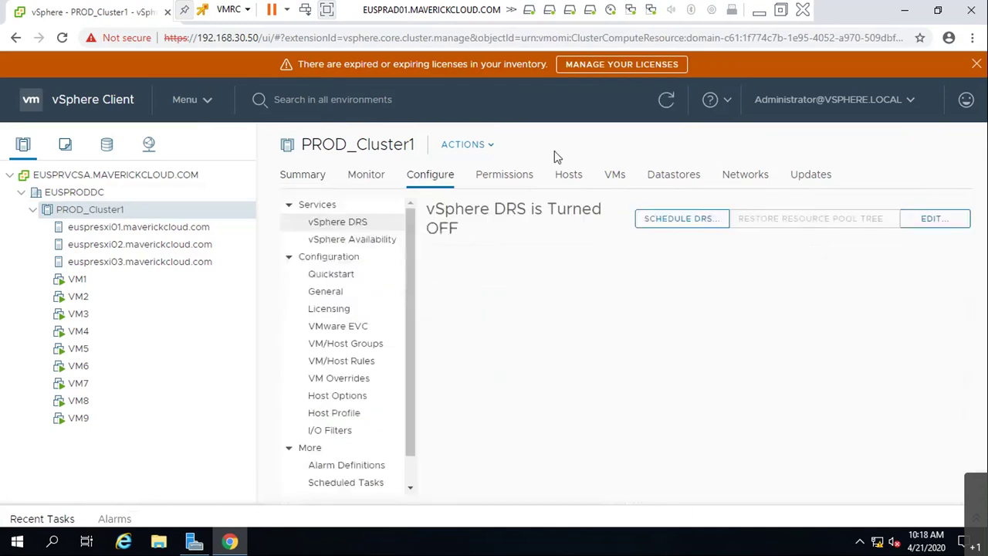
pyautogui.click(353, 241)
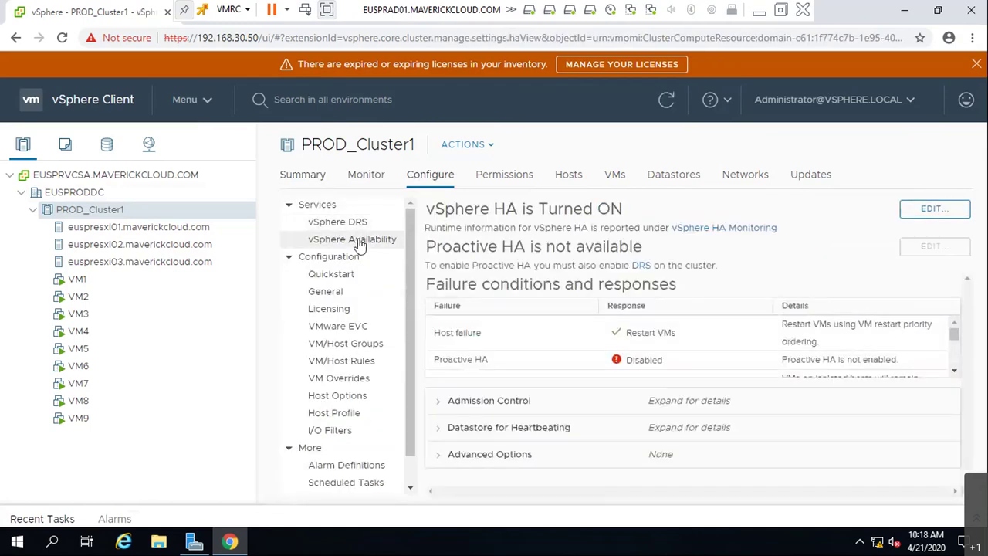
pyautogui.click(348, 276)
pyautogui.click(340, 297)
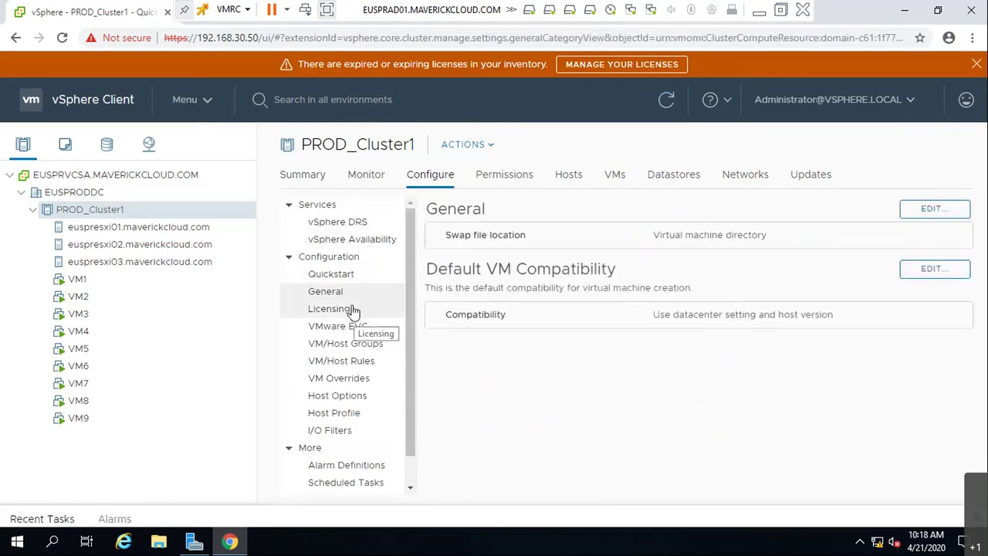
pyautogui.click(352, 313)
pyautogui.click(365, 330)
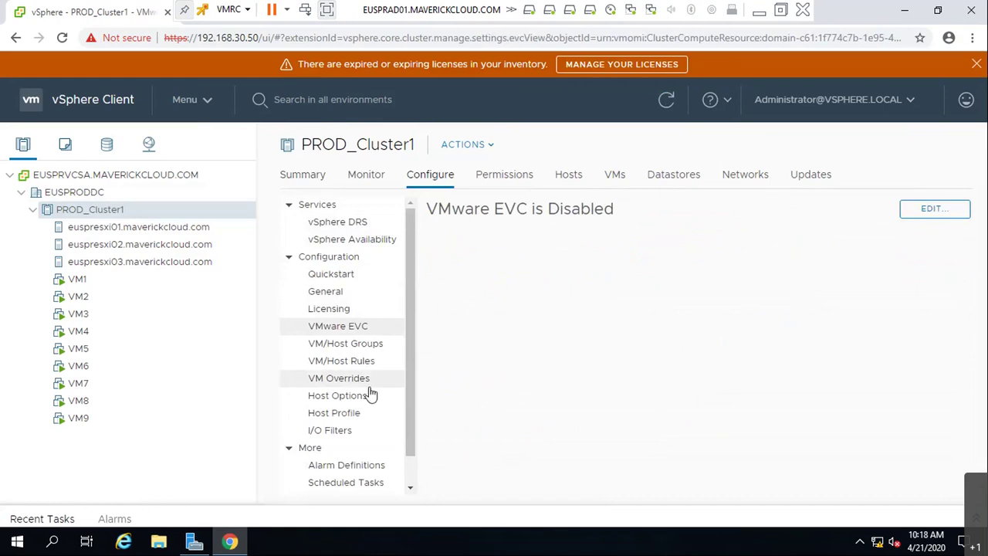
pyautogui.scroll(-1, 369, 390)
pyautogui.click(348, 434)
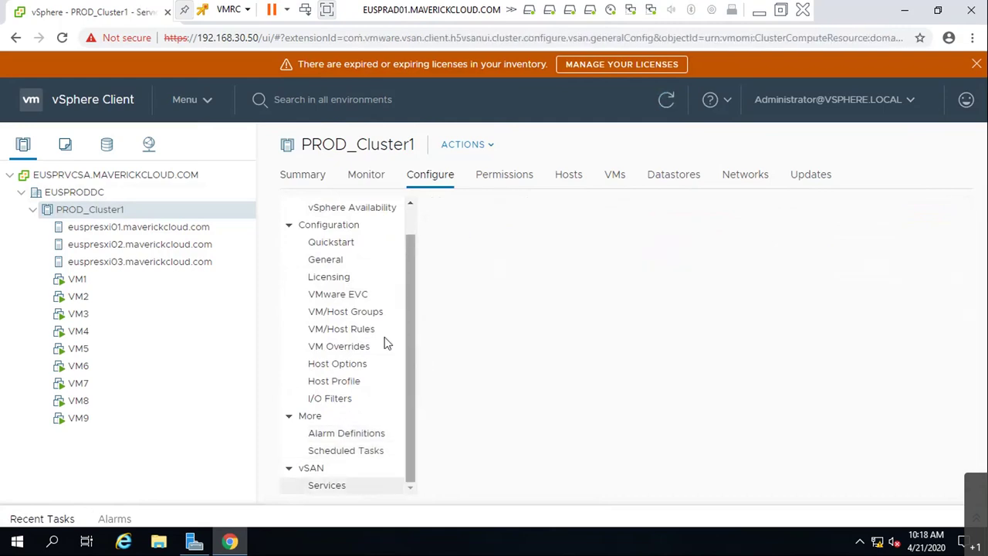
# Reopen the cluster's vSphere HA settings for editing and examine the Admission Control options, including the performance degradation explanation.
pyautogui.click(324, 207)
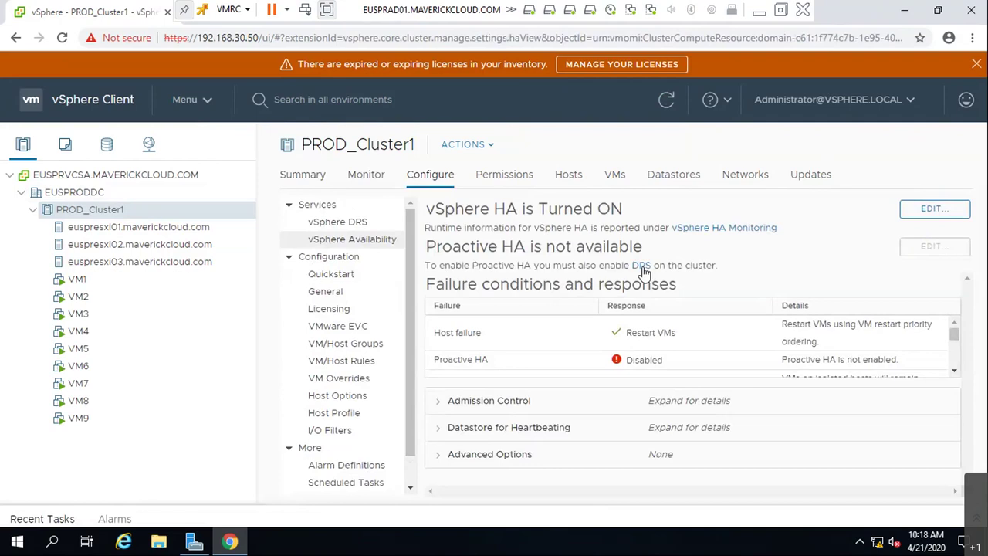
pyautogui.click(929, 219)
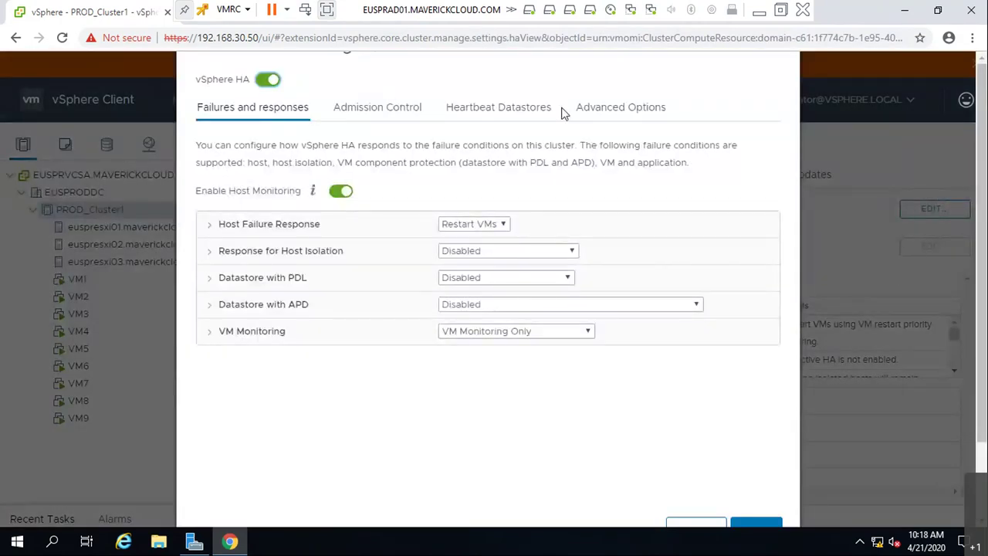
pyautogui.click(406, 107)
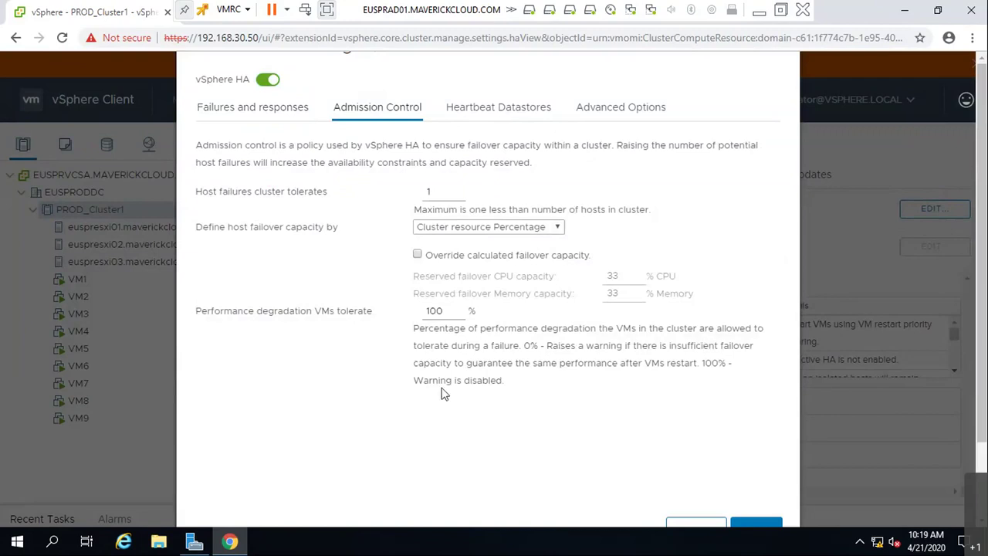
pyautogui.moveTo(464, 363); pyautogui.dragTo(719, 401)
pyautogui.click(557, 402)
# Define the host failover capacity by Slot Policy (powered-on VMs) and highlight the explanation of how slot size is calculated.
pyautogui.click(501, 232)
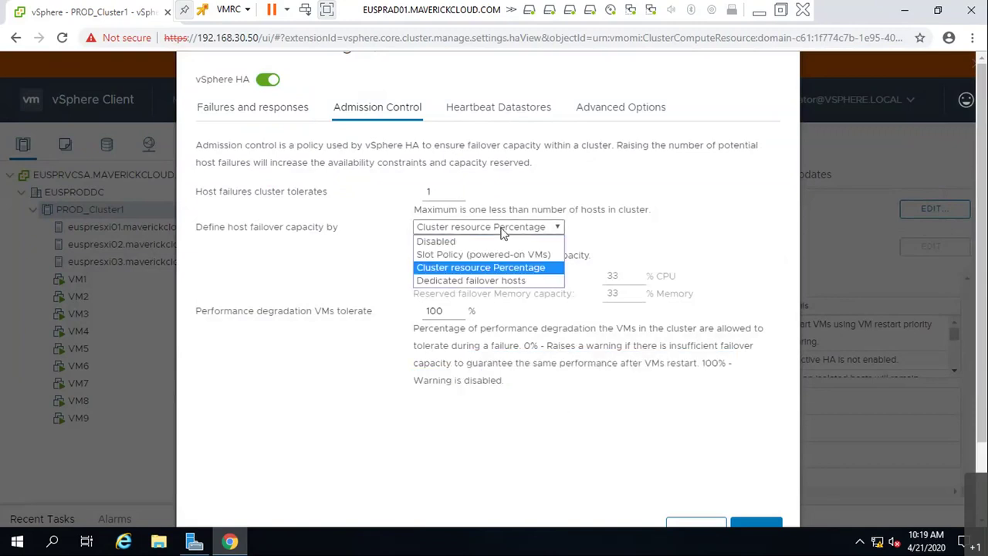
pyautogui.click(470, 255)
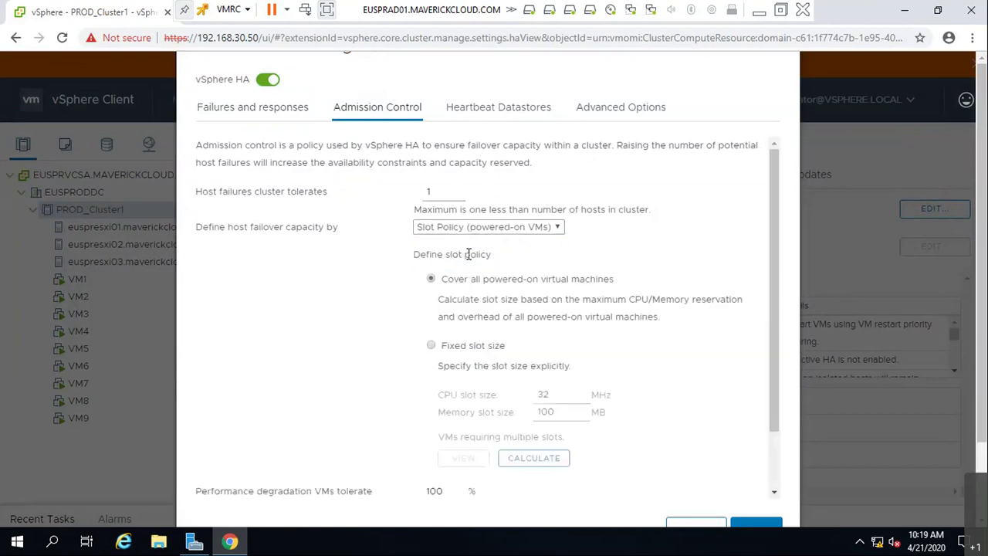
pyautogui.moveTo(436, 301); pyautogui.dragTo(701, 325)
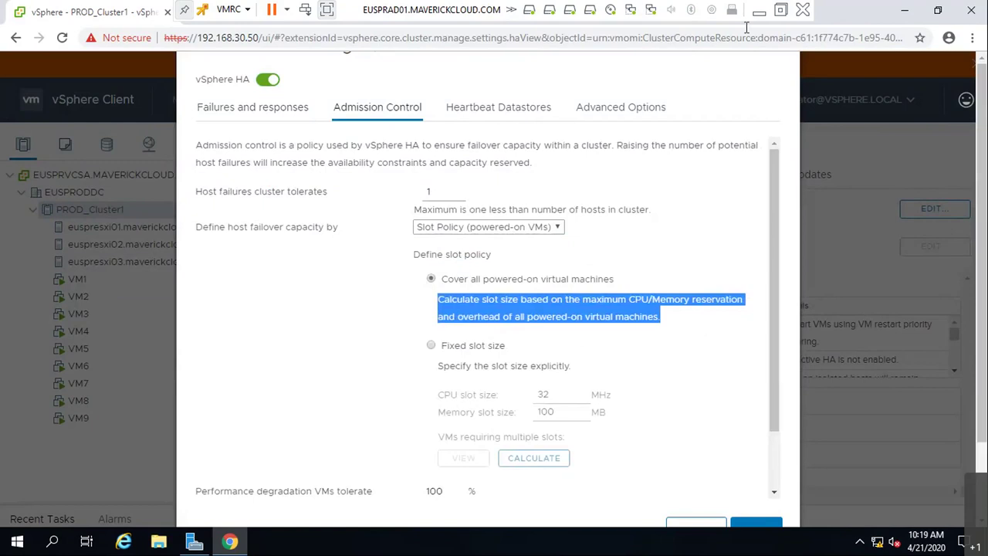
# Switch to the local browser and search Google for "vmware ha slot size explained" in a new tab.
pyautogui.click(759, 11)
pyautogui.scroll(5, 346, 298)
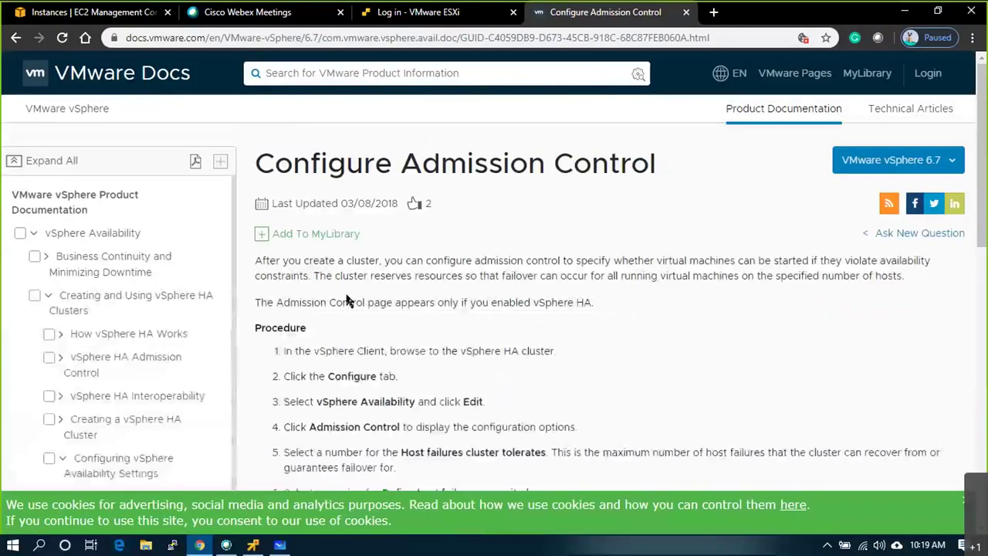
pyautogui.click(713, 11)
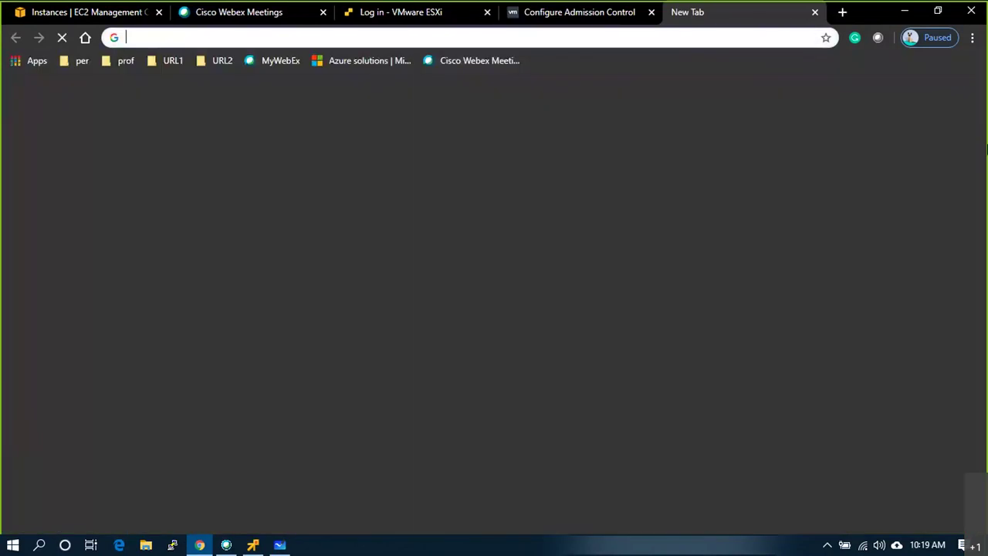
pyautogui.write('vmeare')
pyautogui.press('BackSpace')
pyautogui.press('BackSpace')
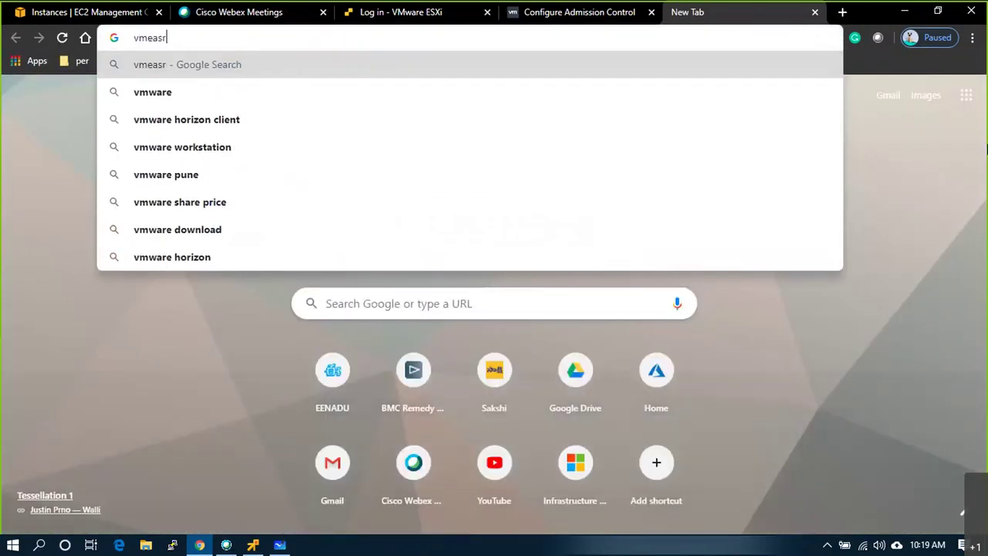
pyautogui.press('BackSpace')
pyautogui.press('BackSpace')
pyautogui.write('waer')
pyautogui.press('BackSpace')
pyautogui.write('e ha sl')
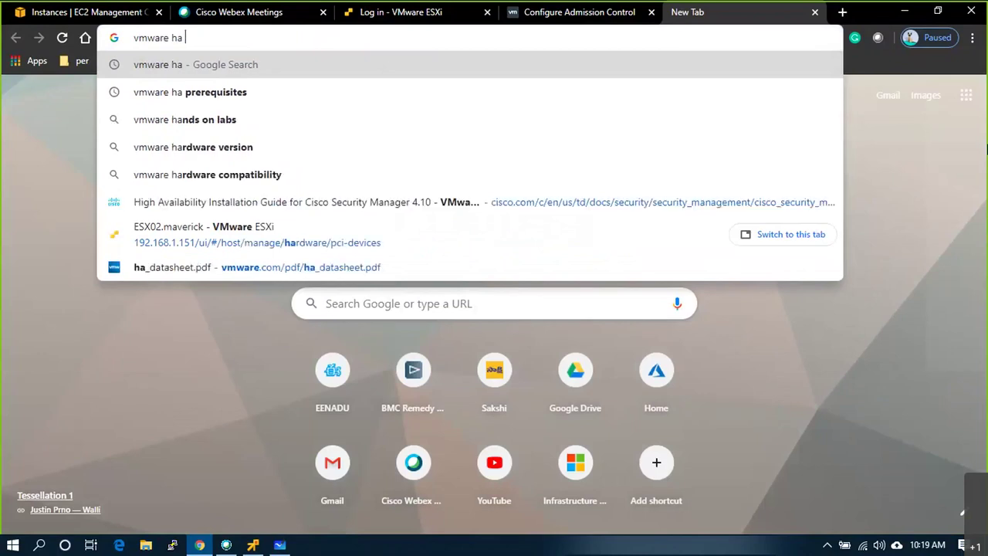
pyautogui.press('Down')
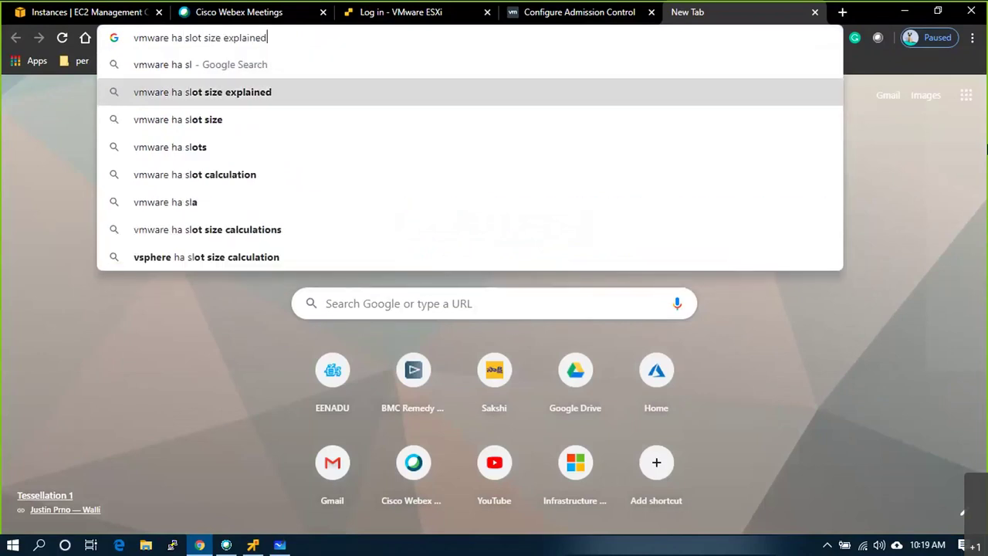
pyautogui.press('Return')
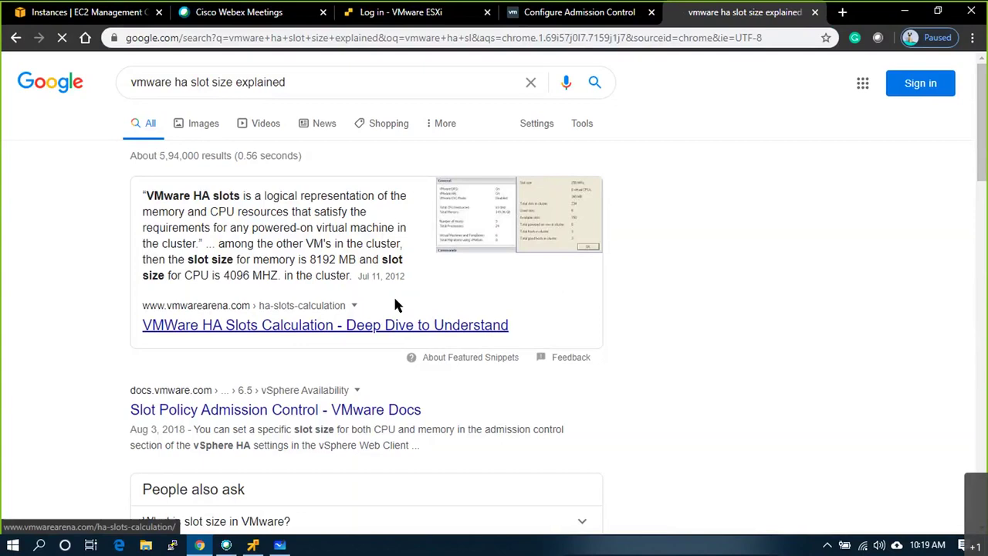
# Open the vmwarearena.com article "VMWare HA Slots Calculation – Deep Dive to Understand" and read its introduction and the section on what HA slots are.
pyautogui.click(394, 301)
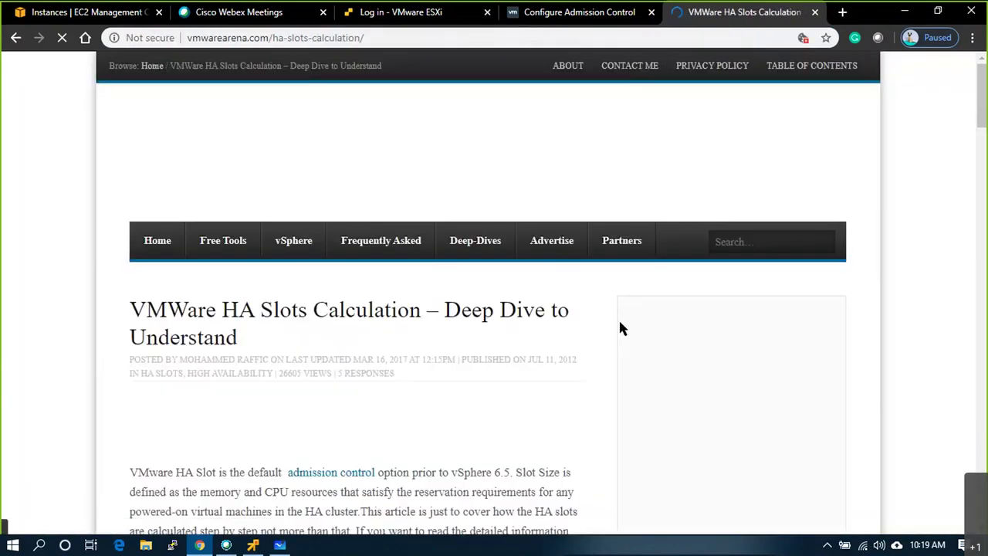
pyautogui.scroll(-3, 605, 306)
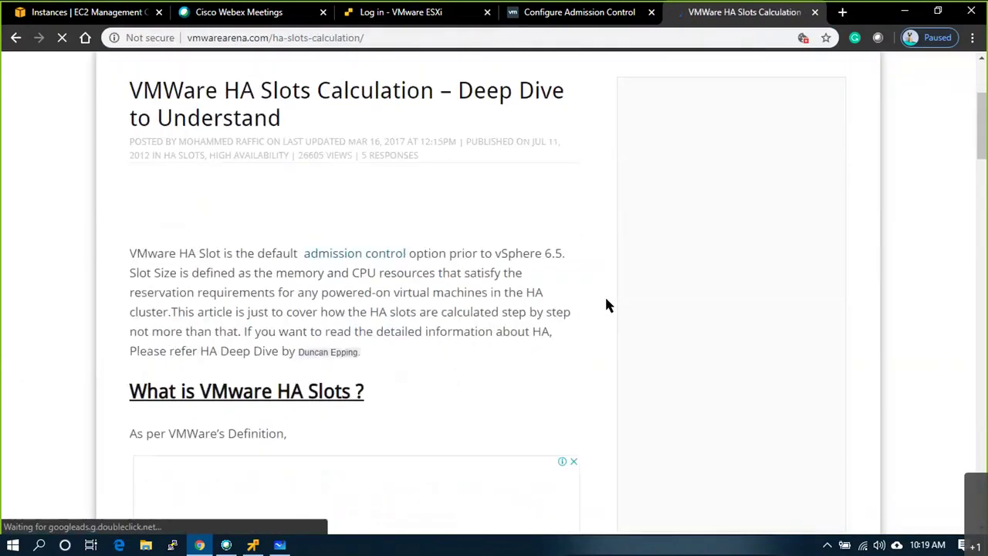
pyautogui.scroll(-1, 605, 305)
pyautogui.scroll(-3, 606, 305)
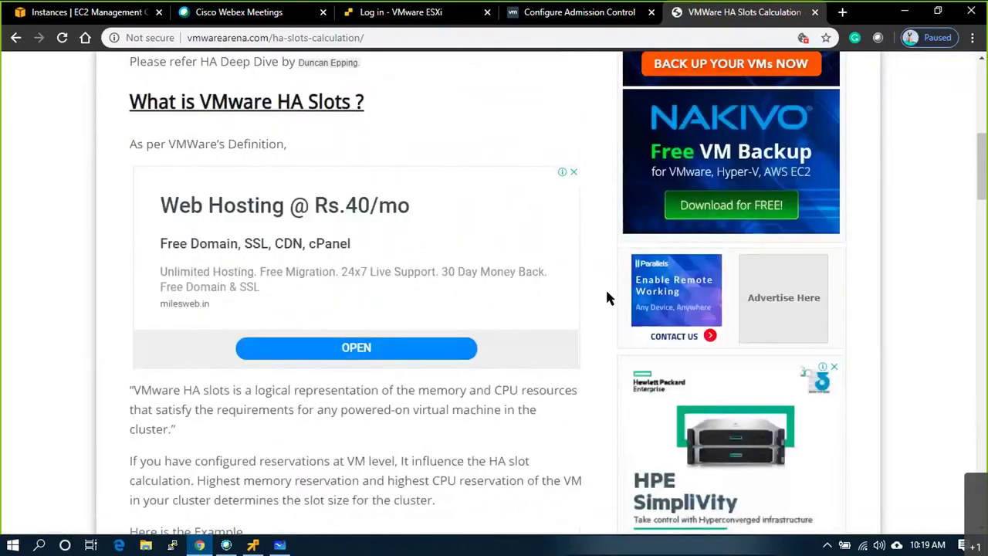
pyautogui.scroll(1, 605, 298)
pyautogui.scroll(3, 424, 249)
pyautogui.scroll(-4, 496, 322)
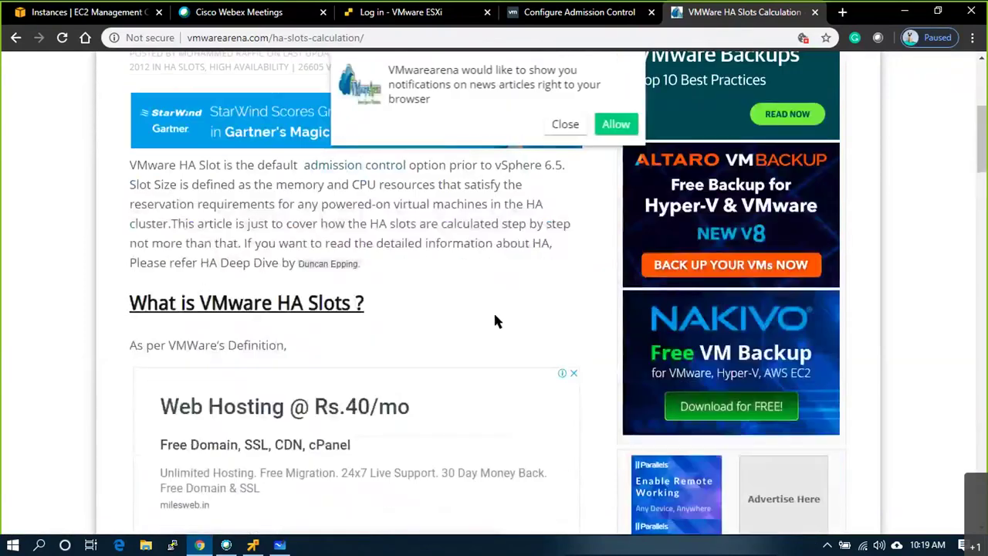
pyautogui.scroll(1, 139, 194)
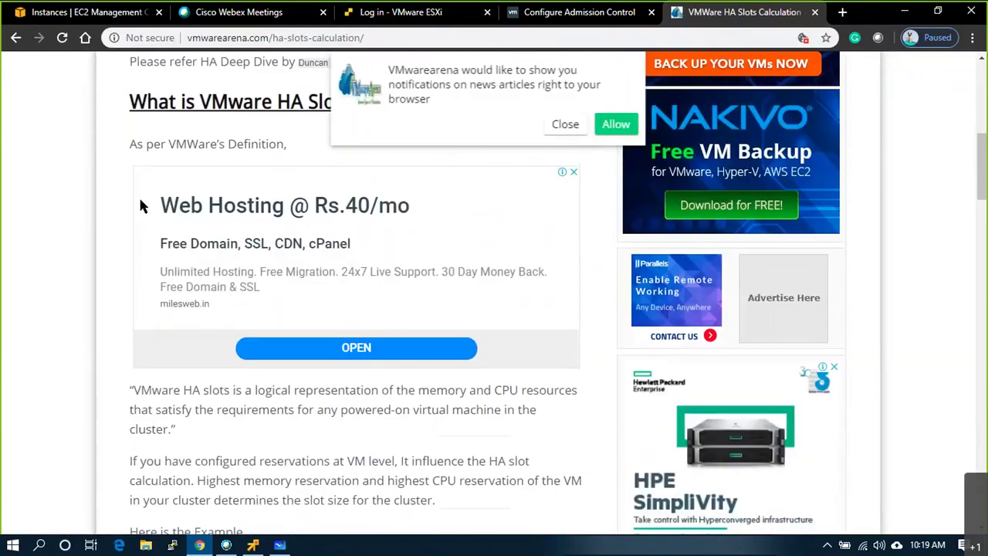
pyautogui.scroll(2, 187, 283)
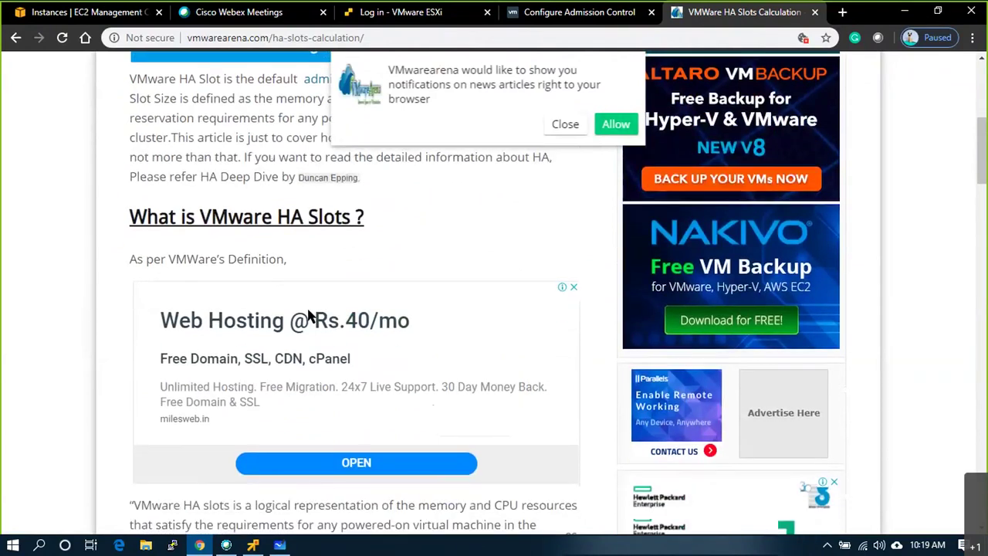
pyautogui.scroll(-2, 308, 315)
# Dismiss the e-book subscription offer, highlight the article's definition of VMware HA slots and skim the rest of the page.
pyautogui.moveTo(139, 318); pyautogui.dragTo(305, 322)
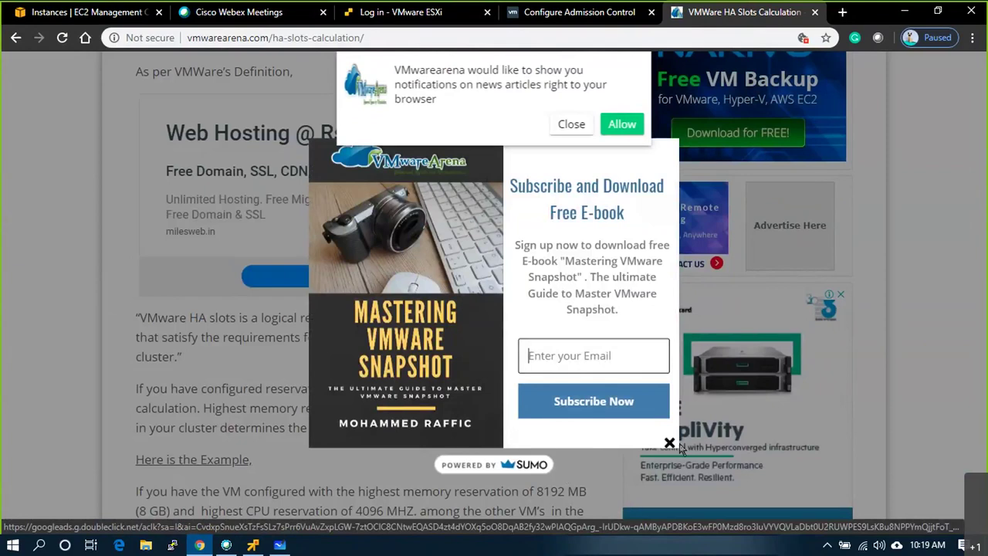
pyautogui.click(669, 443)
pyautogui.moveTo(349, 318); pyautogui.dragTo(510, 369)
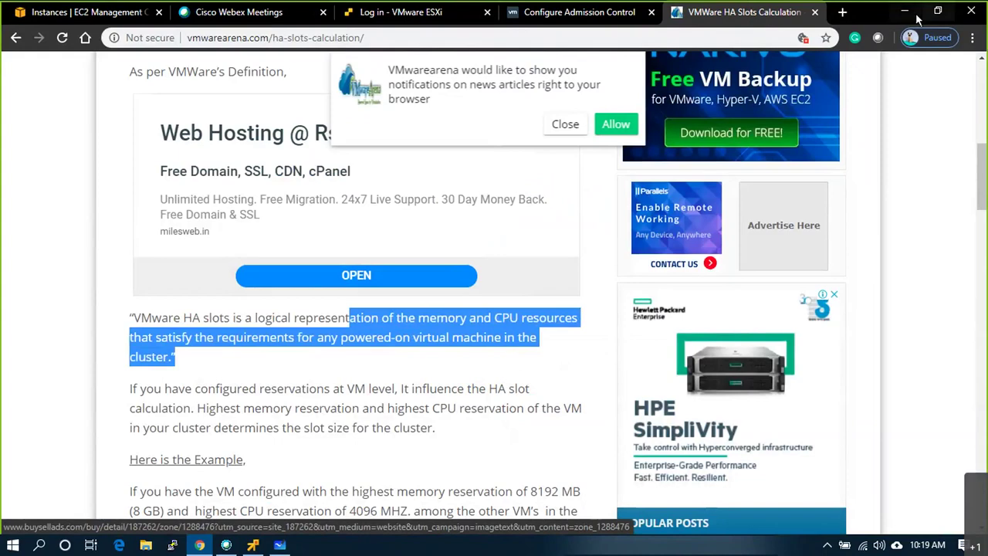
pyautogui.scroll(-10, 519, 182)
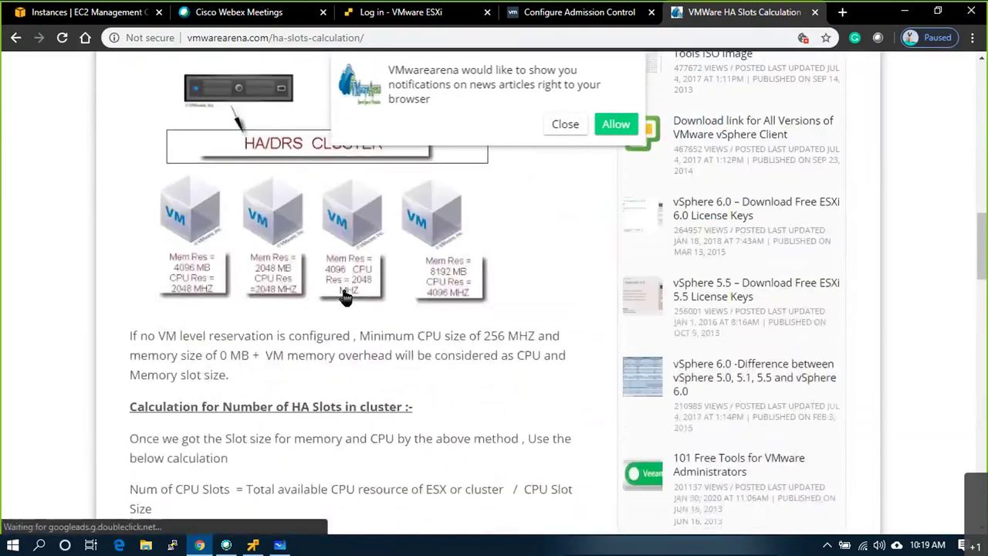
pyautogui.scroll(-20, 345, 297)
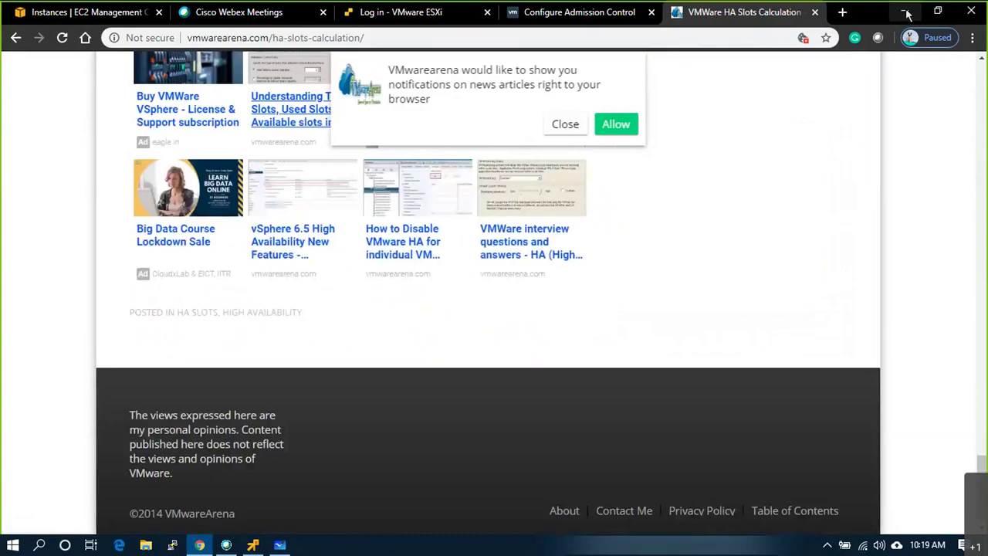
# Switch to Microsoft Whiteboard and clear the canvas of the old admission control drawing.
pyautogui.click(907, 13)
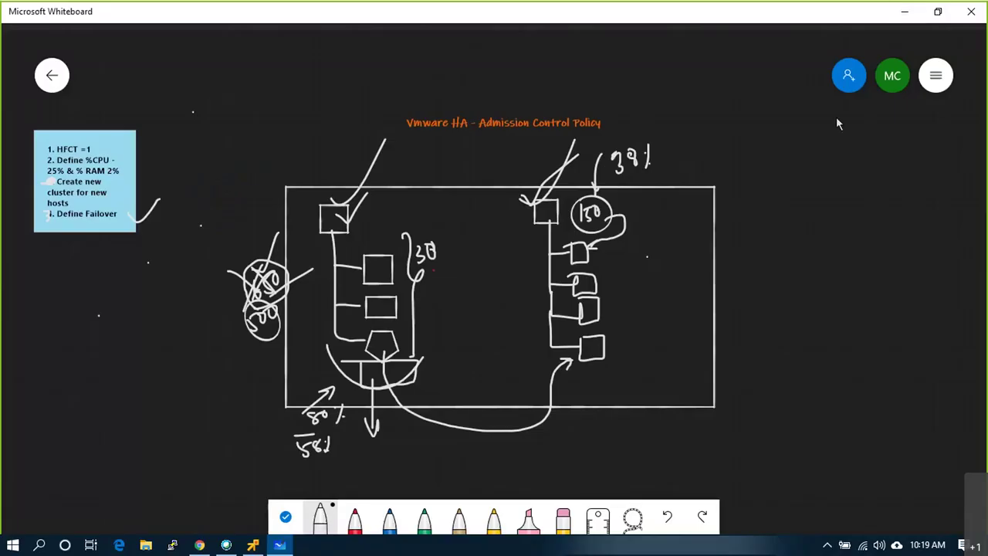
pyautogui.click(937, 73)
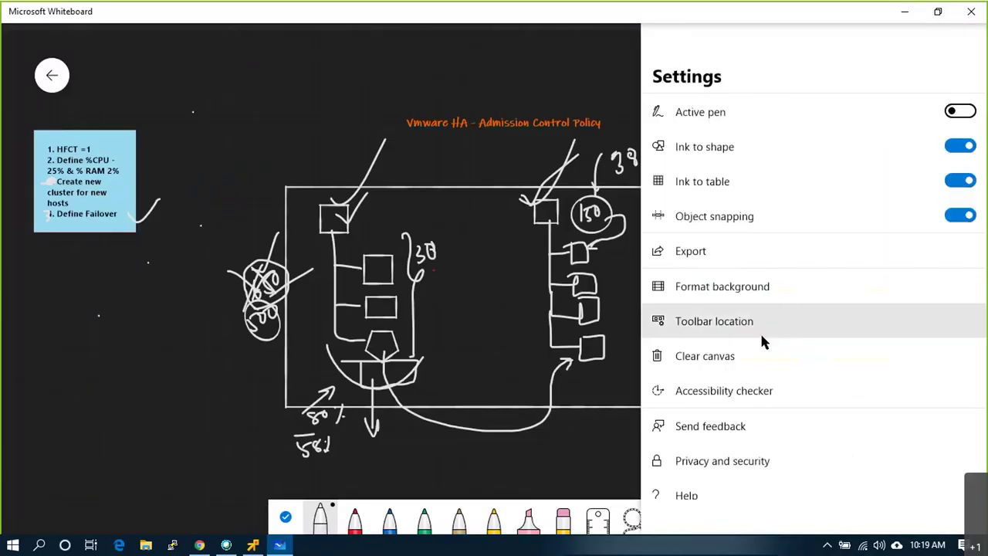
pyautogui.click(762, 348)
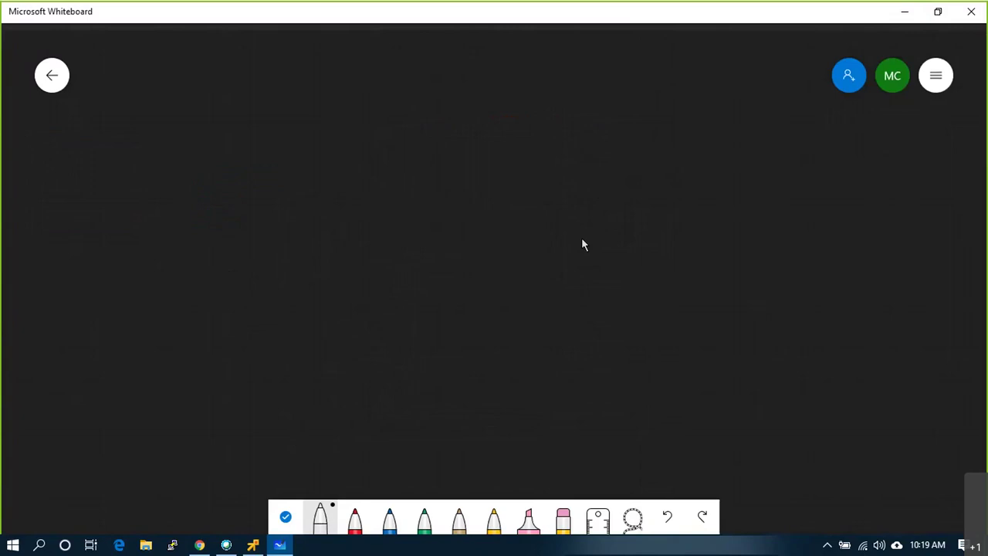
# Draw three tall rectangles side by side with the white pen, each with a wavy horizontal line across its lower part.
pyautogui.click(321, 506)
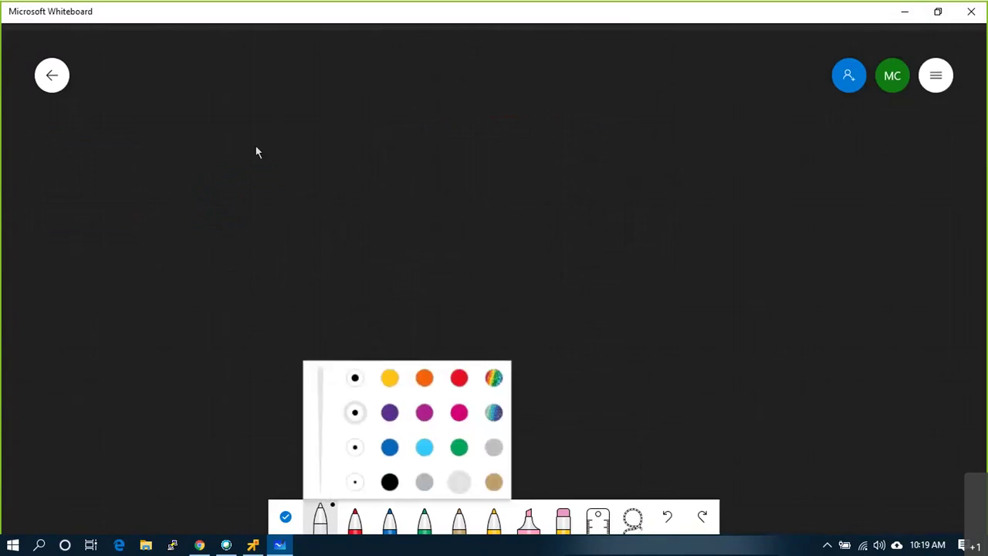
pyautogui.click(235, 228)
pyautogui.moveTo(247, 124)
pyautogui.mouseDown()
pyautogui.moveTo(335, 293)
pyautogui.moveTo(353, 111)
pyautogui.moveTo(243, 116)
pyautogui.mouseUp()
pyautogui.moveTo(446, 104)
pyautogui.mouseDown()
pyautogui.moveTo(450, 199)
pyautogui.moveTo(529, 298)
pyautogui.moveTo(561, 165)
pyautogui.moveTo(450, 107)
pyautogui.mouseUp()
pyautogui.moveTo(620, 100)
pyautogui.mouseDown()
pyautogui.moveTo(624, 300)
pyautogui.moveTo(739, 221)
pyautogui.moveTo(686, 111)
pyautogui.moveTo(622, 100)
pyautogui.mouseUp()
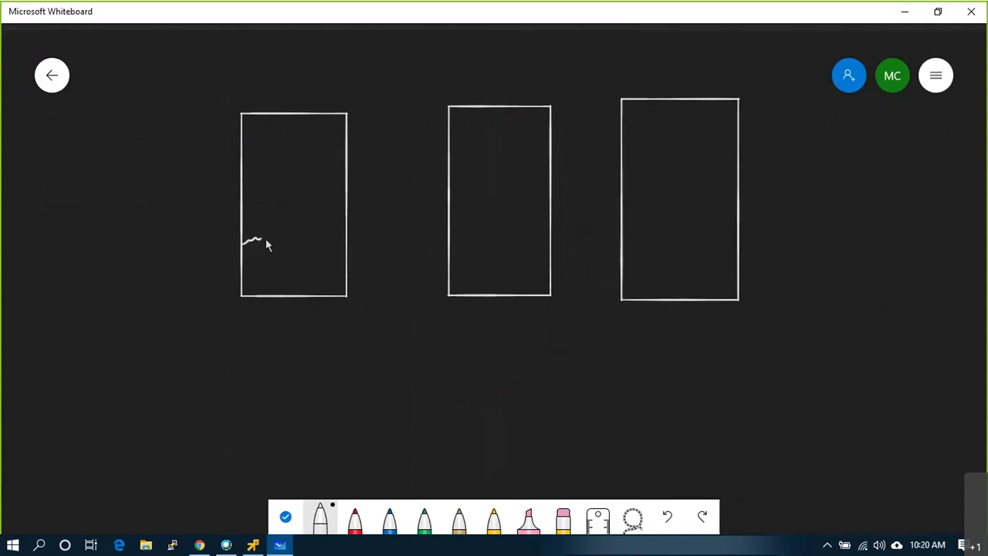
pyautogui.moveTo(337, 242); pyautogui.dragTo(341, 237)
pyautogui.moveTo(475, 248); pyautogui.dragTo(539, 252)
pyautogui.moveTo(622, 248)
pyautogui.mouseDown()
pyautogui.moveTo(655, 255)
pyautogui.moveTo(731, 231)
pyautogui.mouseUp()
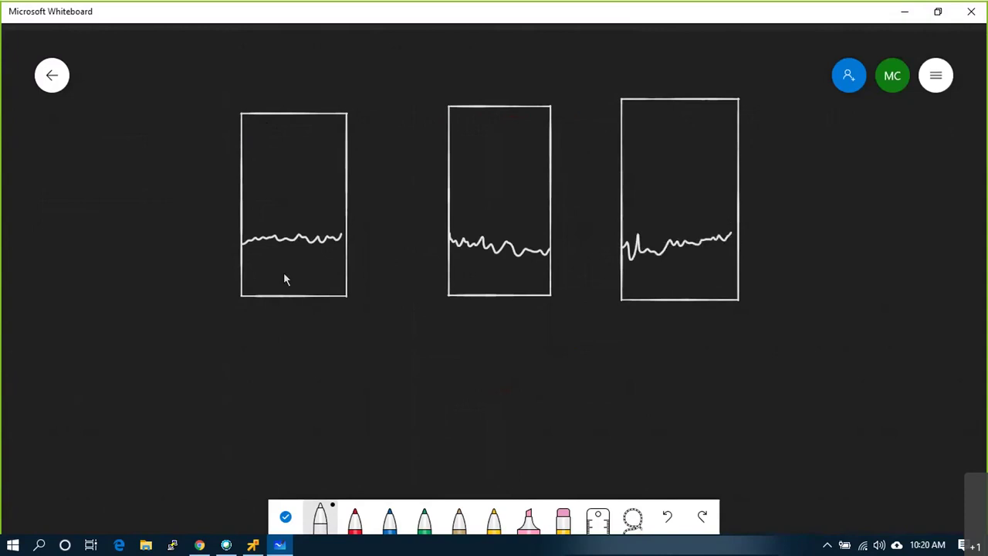
# Add an arrow pointing at each rectangle, write 10 beside the first one, and draw a closing bracket after the third.
pyautogui.moveTo(202, 204); pyautogui.dragTo(214, 209)
pyautogui.moveTo(210, 176)
pyautogui.mouseDown()
pyautogui.moveTo(212, 159)
pyautogui.moveTo(219, 166)
pyautogui.mouseUp()
pyautogui.moveTo(407, 216); pyautogui.dragTo(395, 217)
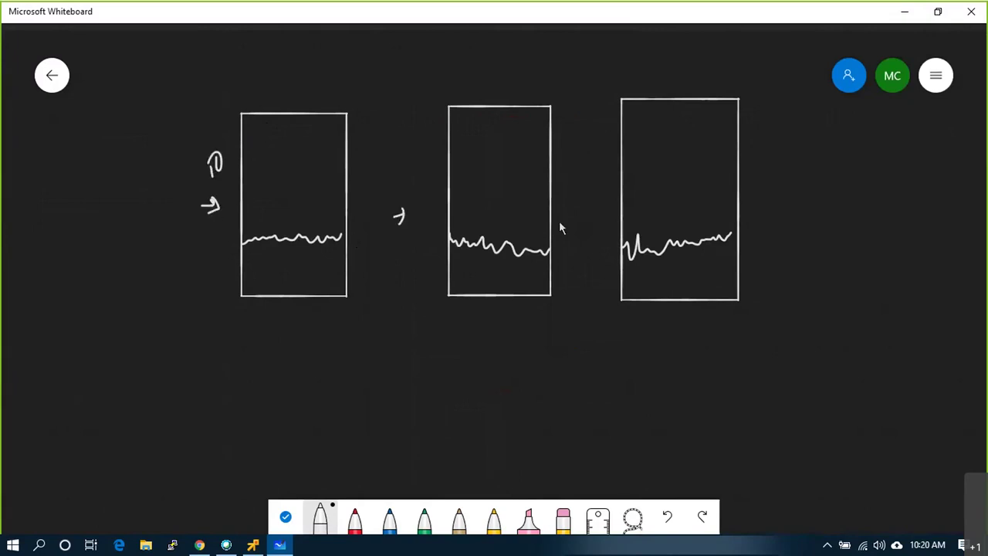
pyautogui.moveTo(771, 81); pyautogui.dragTo(764, 304)
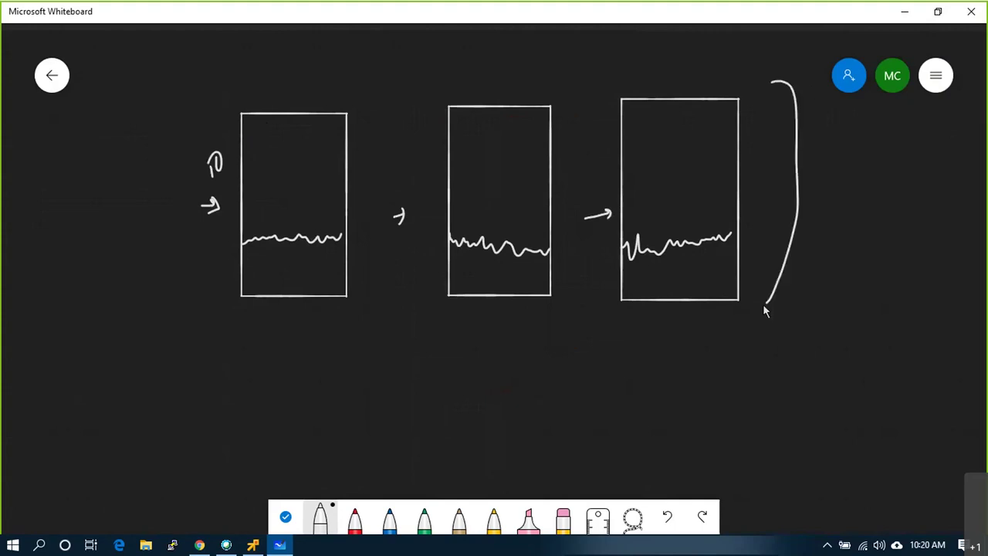
# Write the calculation 30 = 10/3 beside the bracket, underline it, and put the result 3 beneath.
pyautogui.moveTo(842, 180)
pyautogui.mouseDown()
pyautogui.moveTo(860, 148)
pyautogui.moveTo(858, 174)
pyautogui.mouseUp()
pyautogui.moveTo(836, 185); pyautogui.dragTo(902, 154)
pyautogui.moveTo(897, 163); pyautogui.dragTo(909, 157)
pyautogui.moveTo(917, 137)
pyautogui.mouseDown()
pyautogui.moveTo(915, 198)
pyautogui.moveTo(935, 145)
pyautogui.moveTo(933, 178)
pyautogui.mouseUp()
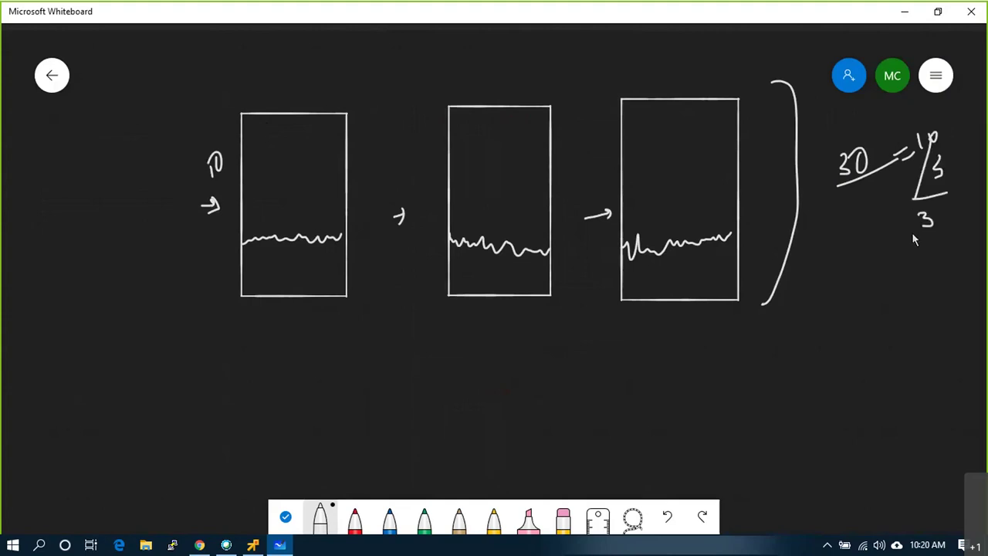
pyautogui.click(914, 232)
# Label the first and second rectangles with 1 in their upper part and 3 in their lower corner.
pyautogui.moveTo(244, 284); pyautogui.dragTo(245, 301)
pyautogui.moveTo(456, 124)
pyautogui.mouseDown()
pyautogui.moveTo(466, 116)
pyautogui.moveTo(469, 133)
pyautogui.mouseUp()
pyautogui.moveTo(453, 276)
pyautogui.mouseDown()
pyautogui.moveTo(461, 284)
pyautogui.moveTo(453, 294)
pyautogui.mouseUp()
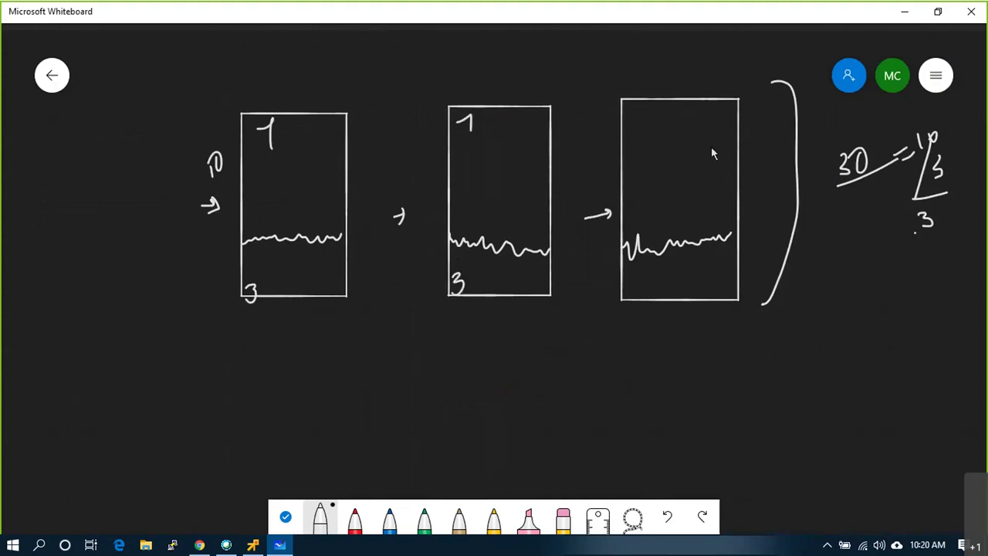